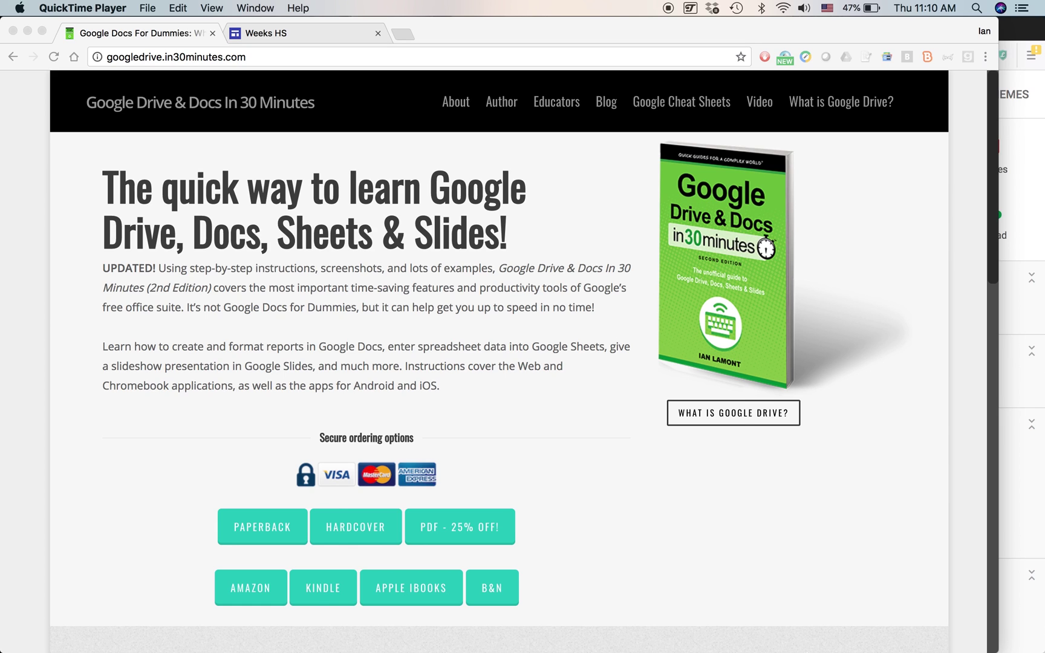
Switch from Chrome to Safari to view the live Johnson Middle School Test site.
key("super+Tab")
key("super+Tab")
key("super+Tab")
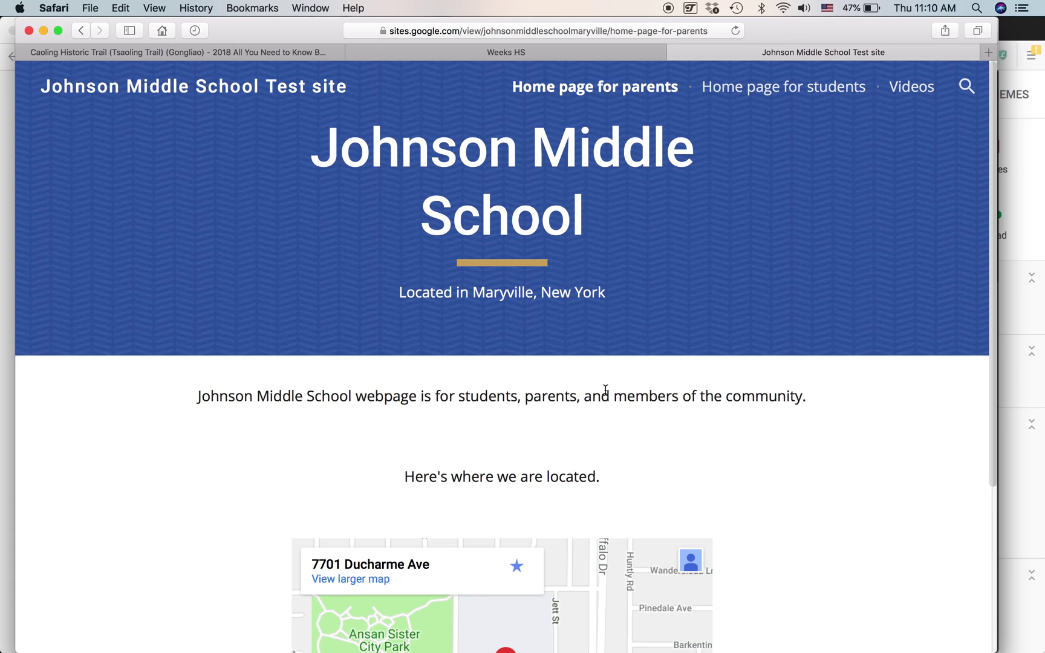
View the live students' home page, then switch to the Google Sites editor in Firefox.
left_click(786, 90)
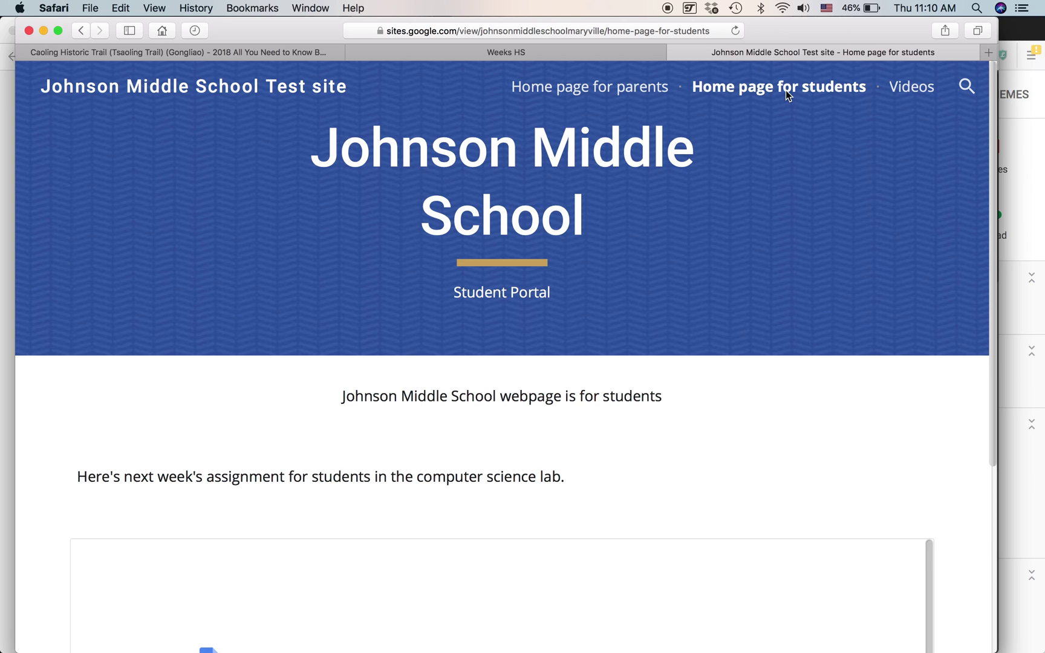
key("super+Tab")
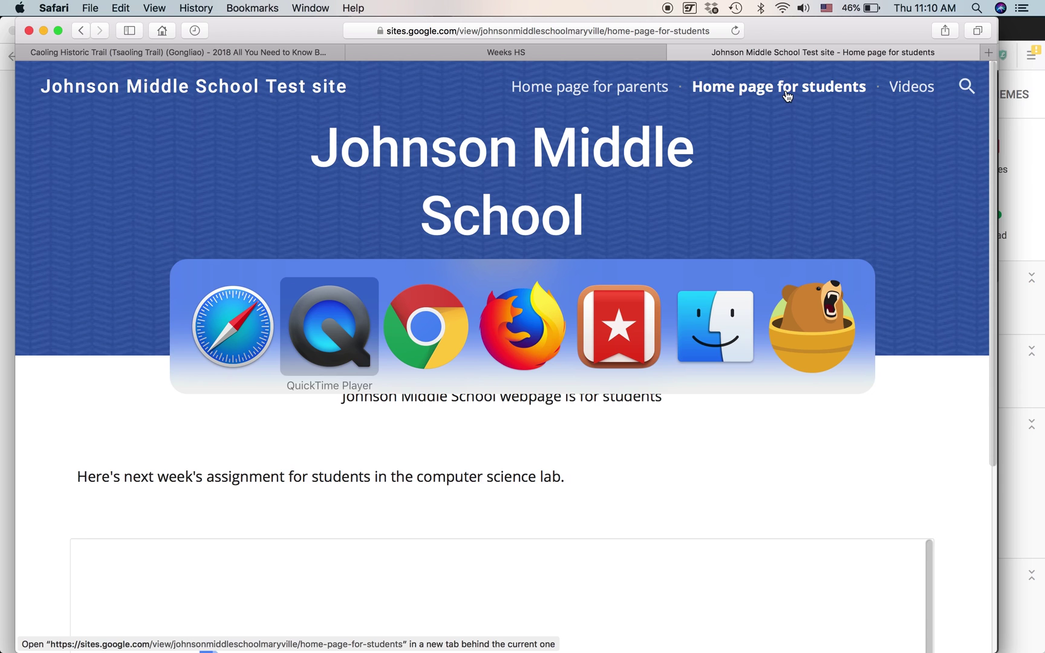
key("super+Tab")
key("super+Tab")
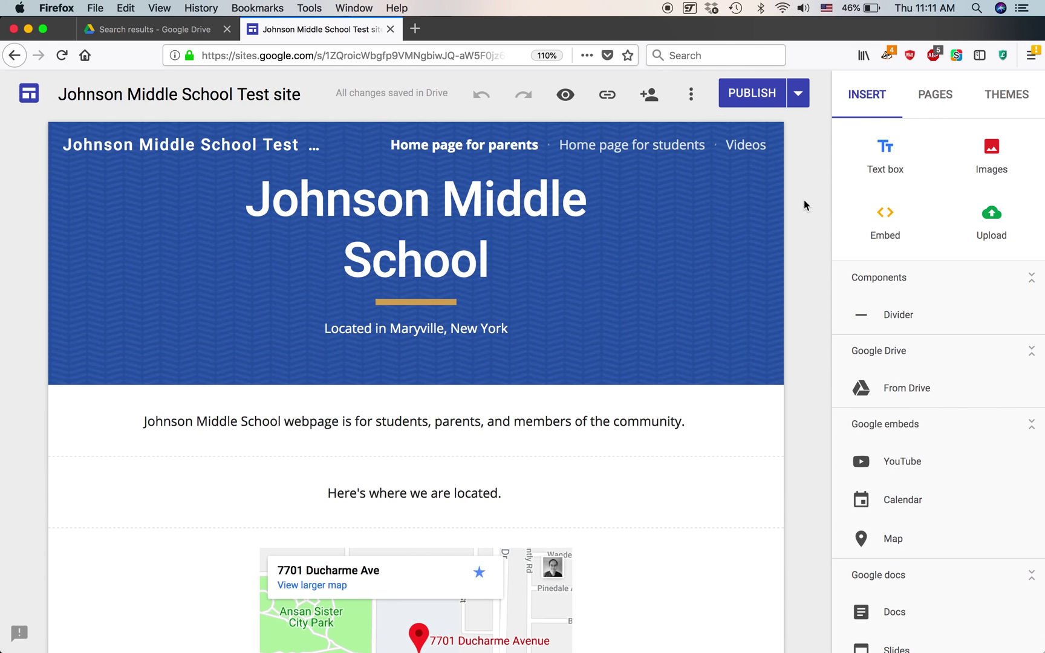
mouse_move(725, 225)
mouse_move(638, 262)
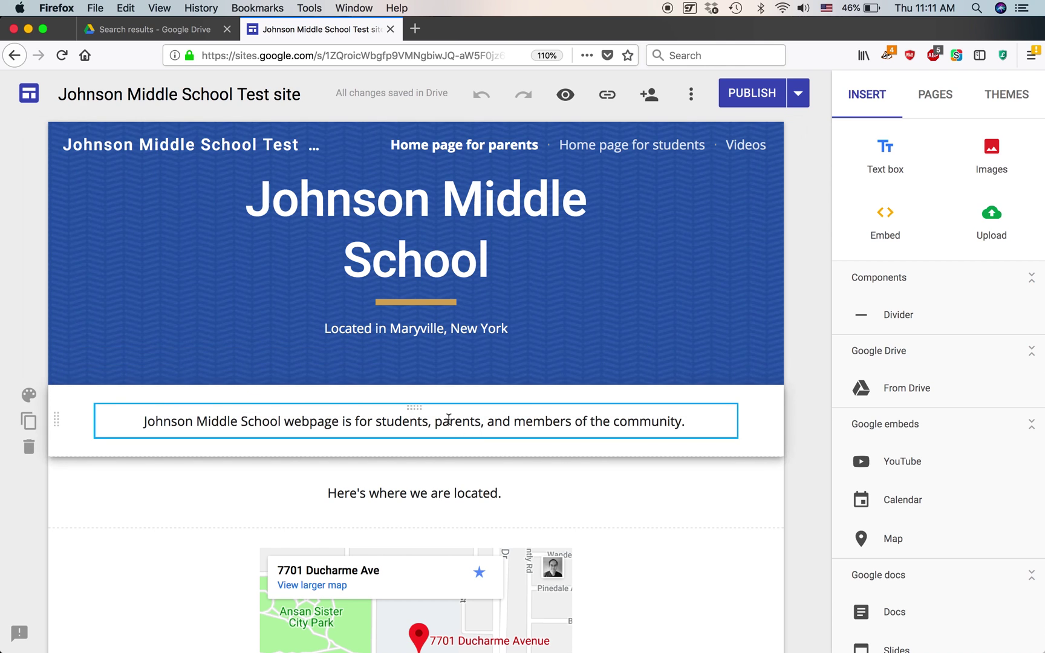
mouse_move(185, 363)
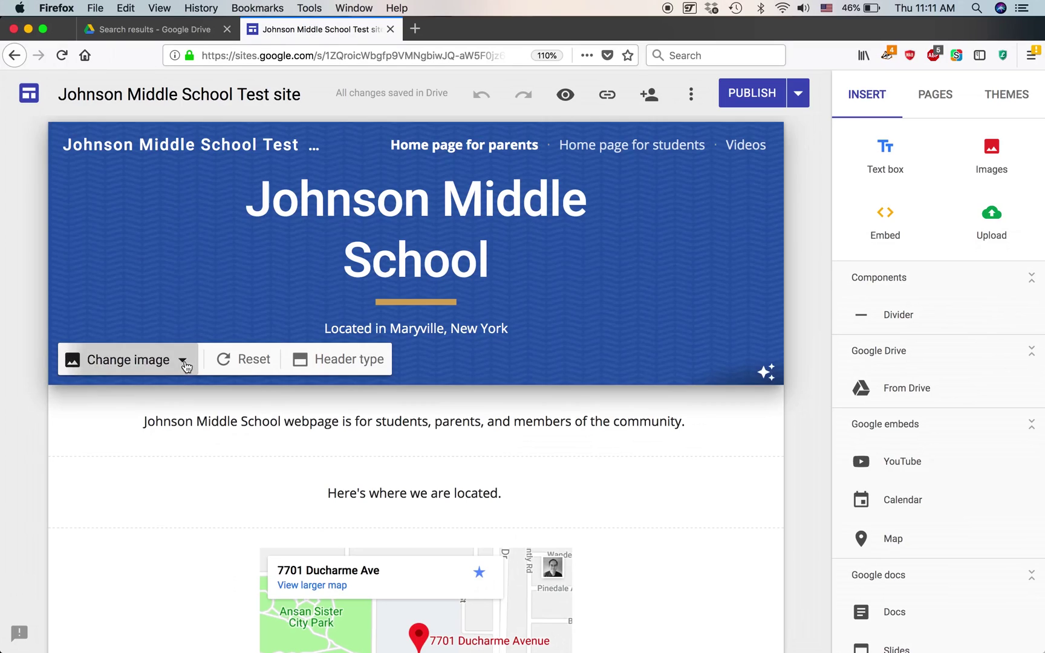
Set the header background to the dark lake photo from the image gallery.
left_click(183, 362)
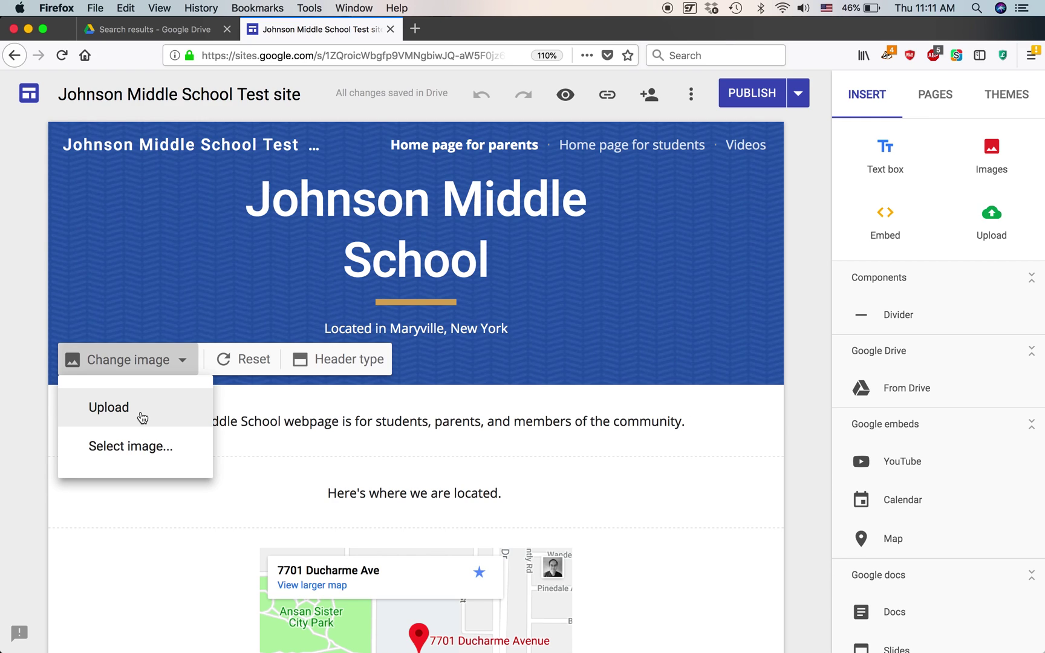
left_click(167, 458)
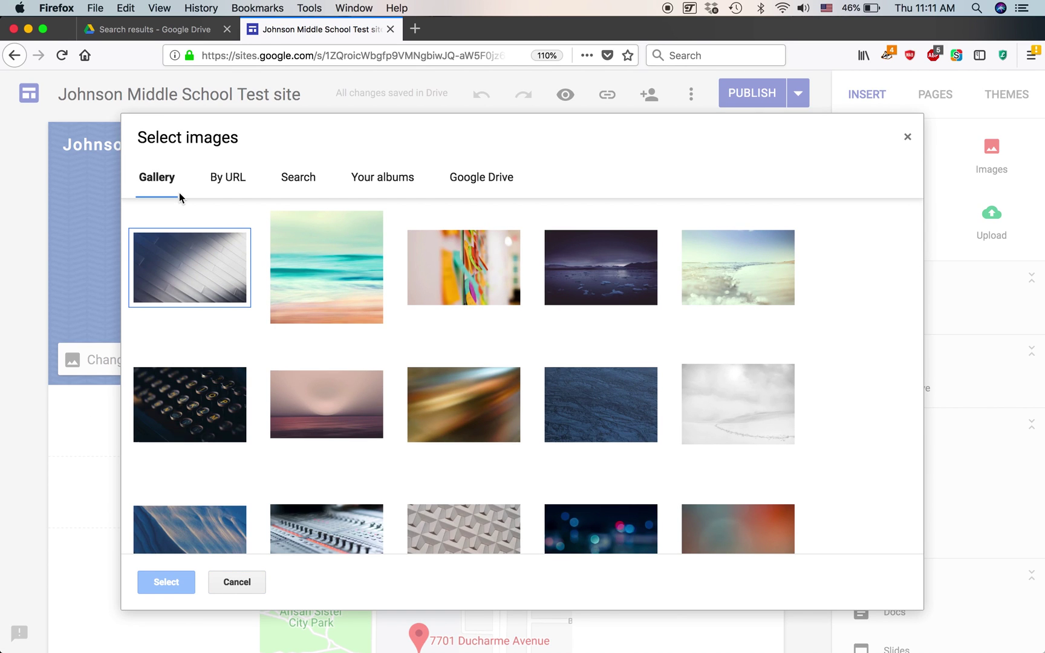
left_click(606, 279)
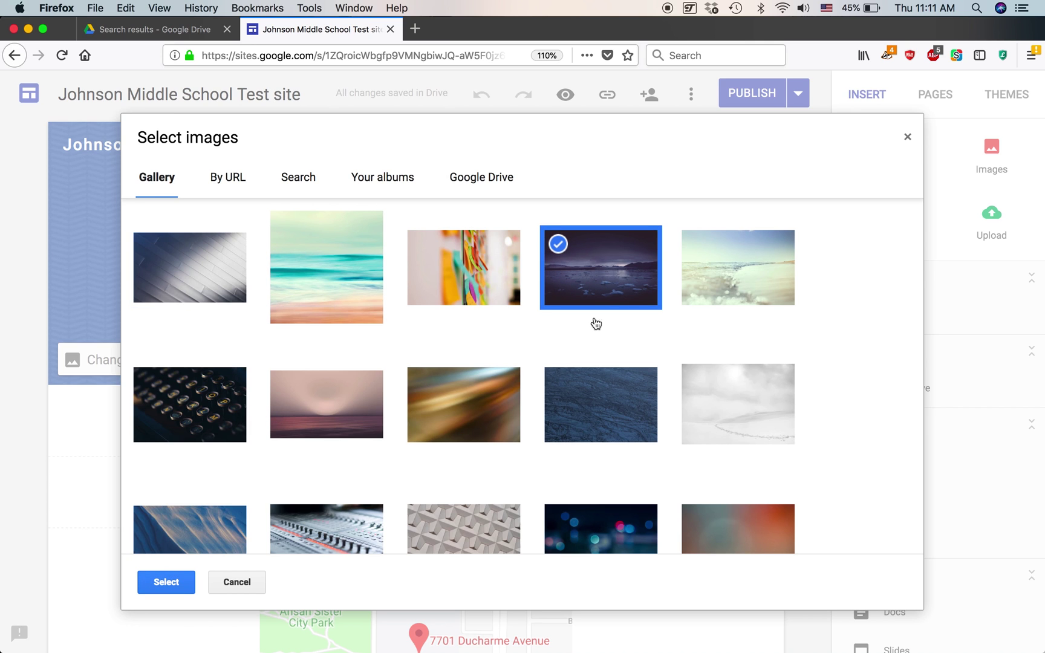
left_click(170, 586)
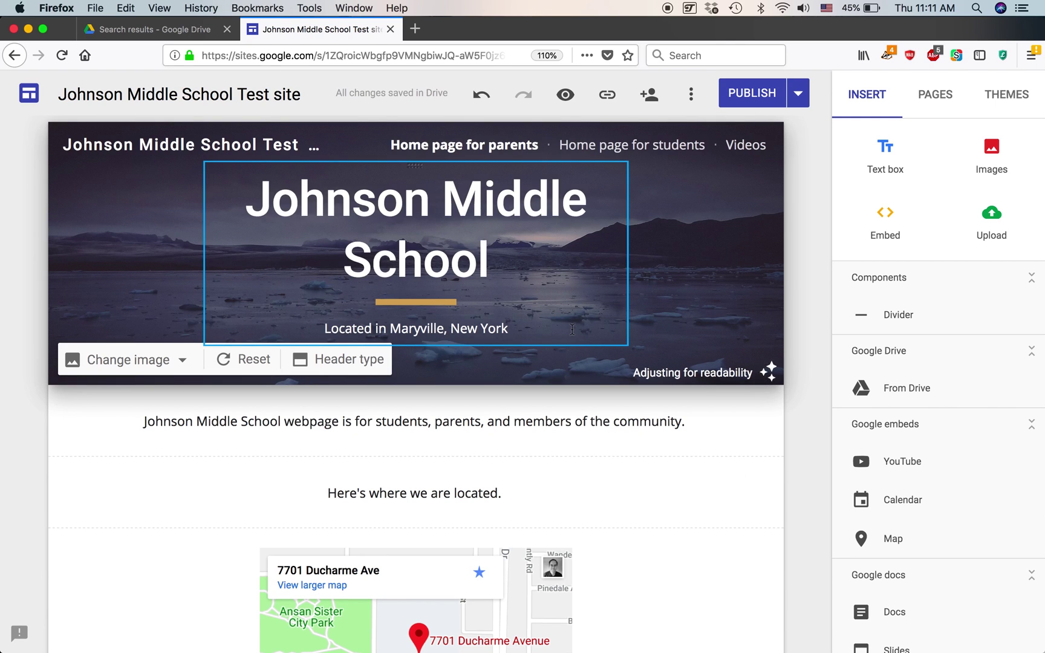
Replace the lake photo with the blue notebook, pen and tablet gallery photo.
left_click(162, 362)
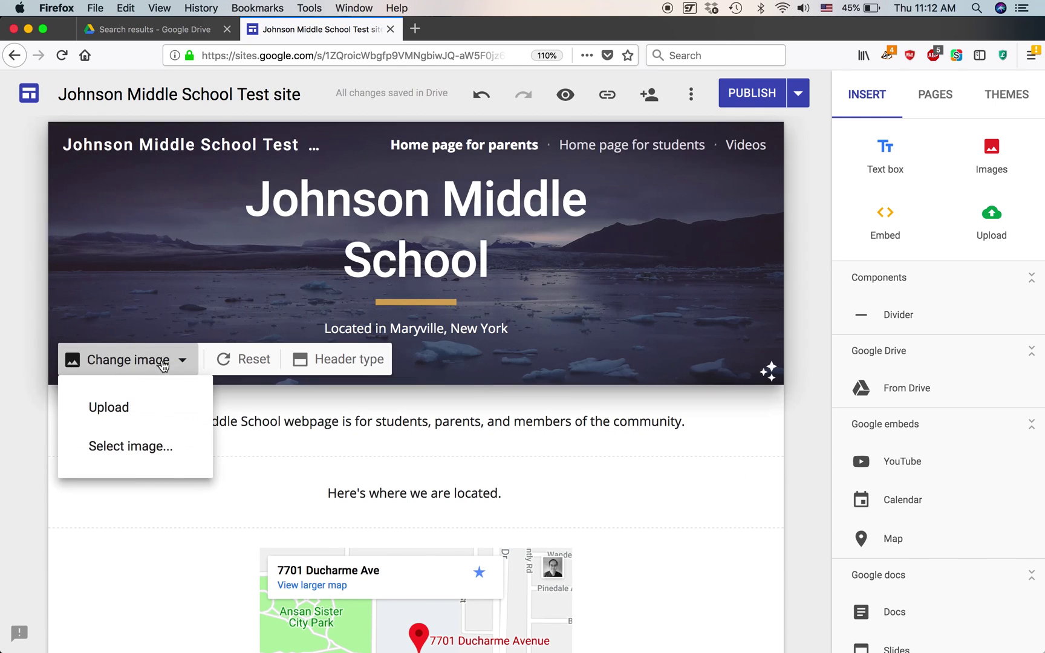
left_click(151, 455)
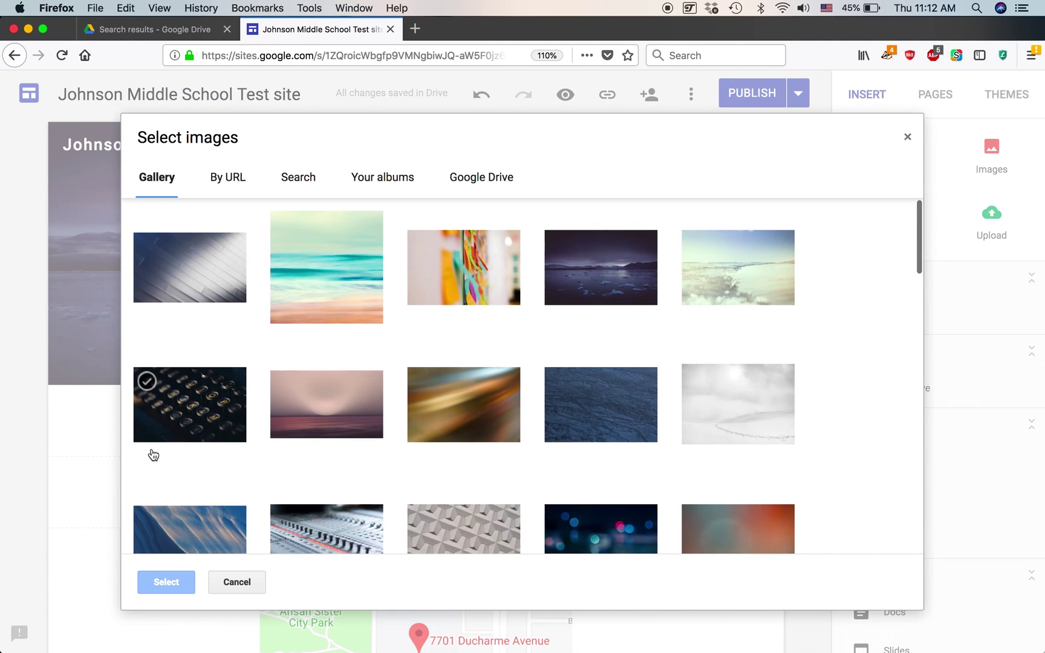
scroll(578, 384, "down", 5)
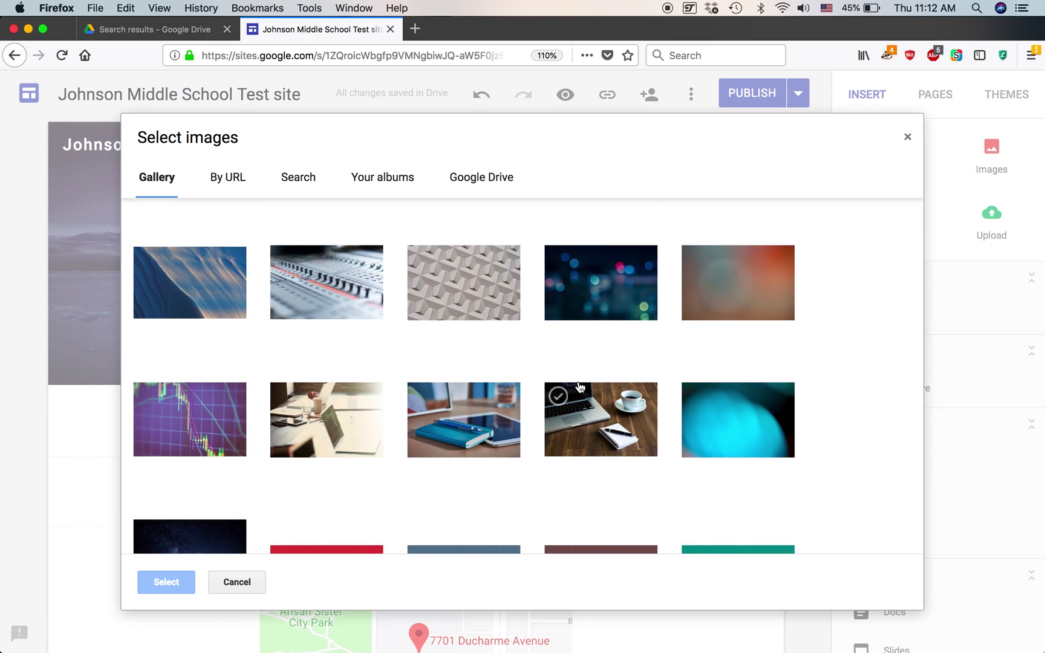
scroll(577, 386, "down", 1)
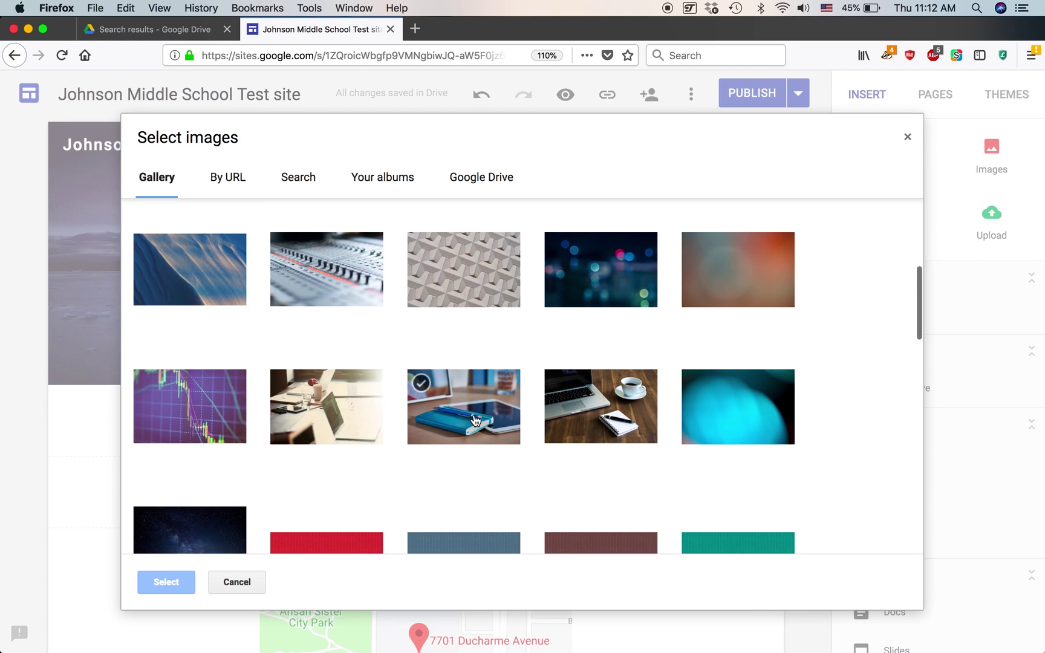
left_click(492, 411)
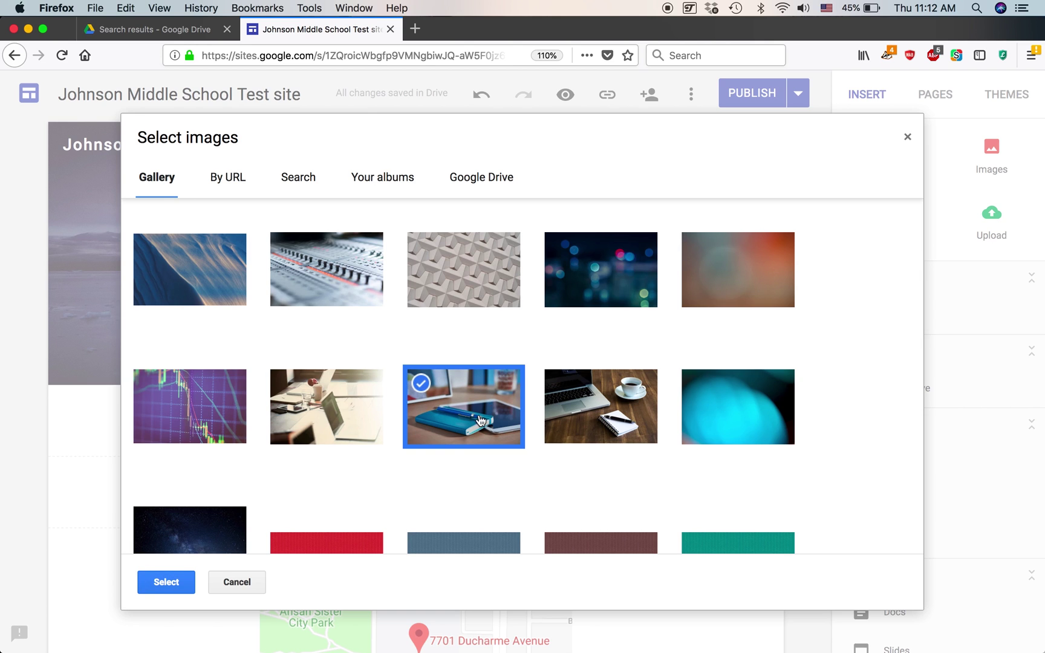
left_click(171, 580)
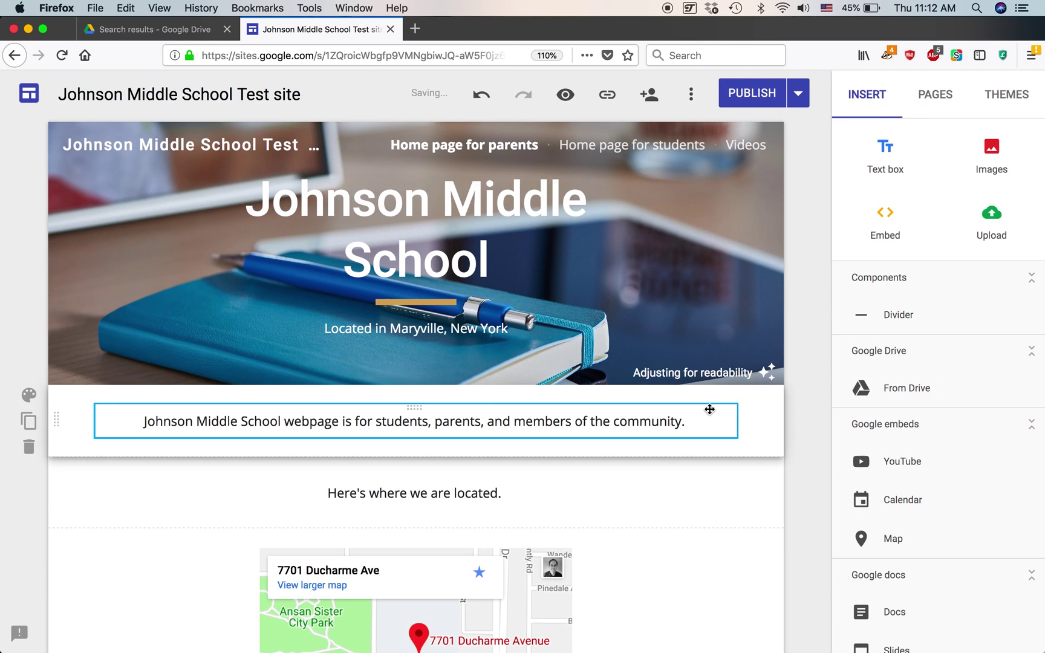
Publish the site, copy its published site link, and preview it as visitors see it.
left_click(767, 98)
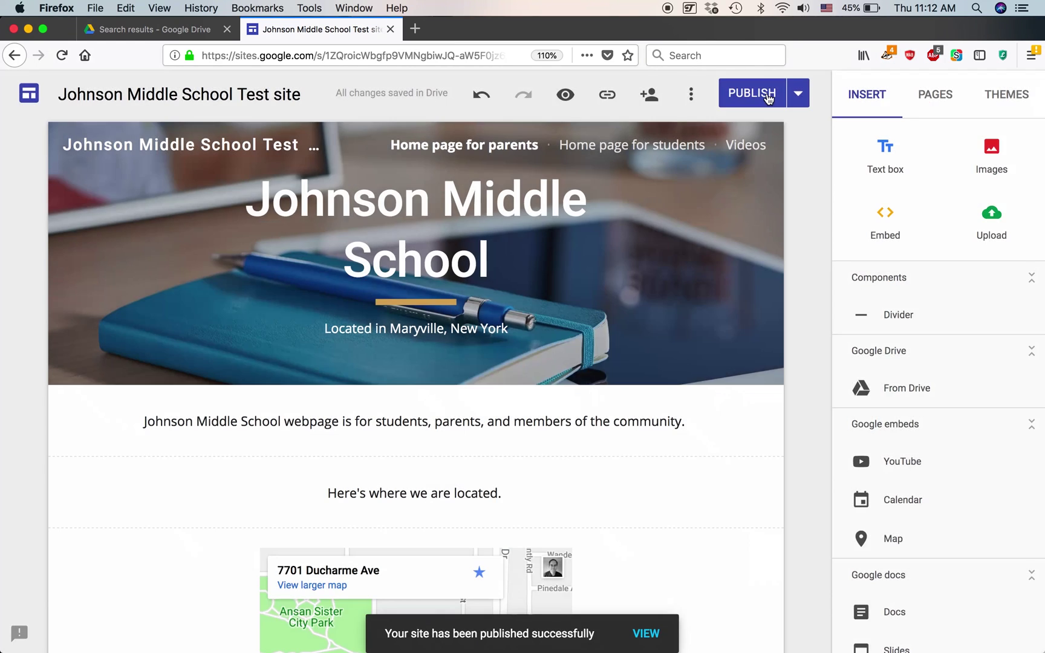
left_click(609, 97)
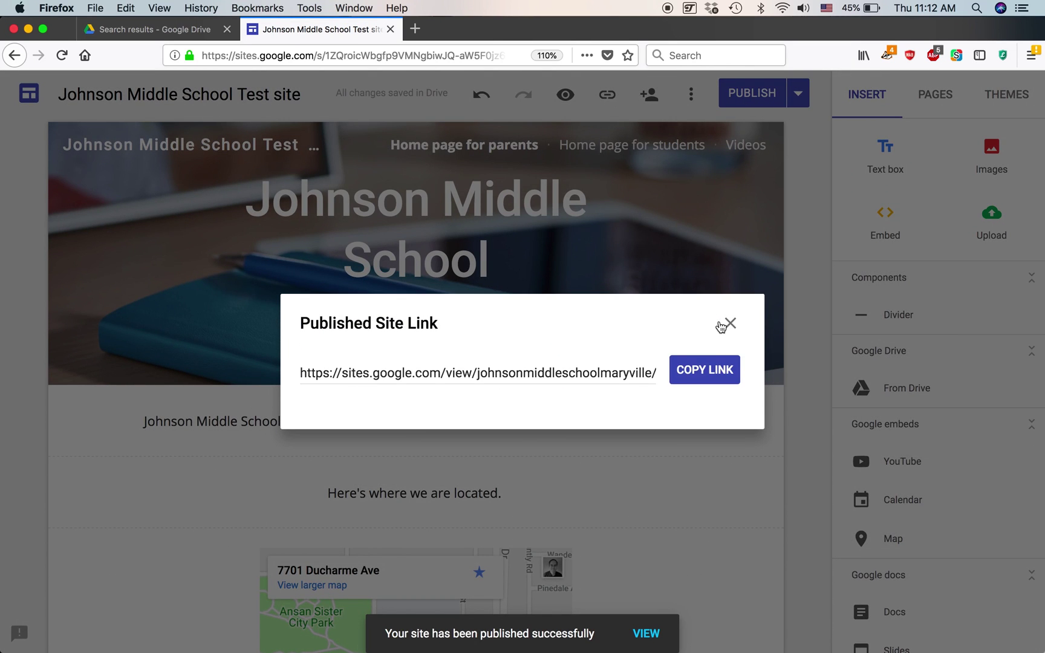
left_click(708, 371)
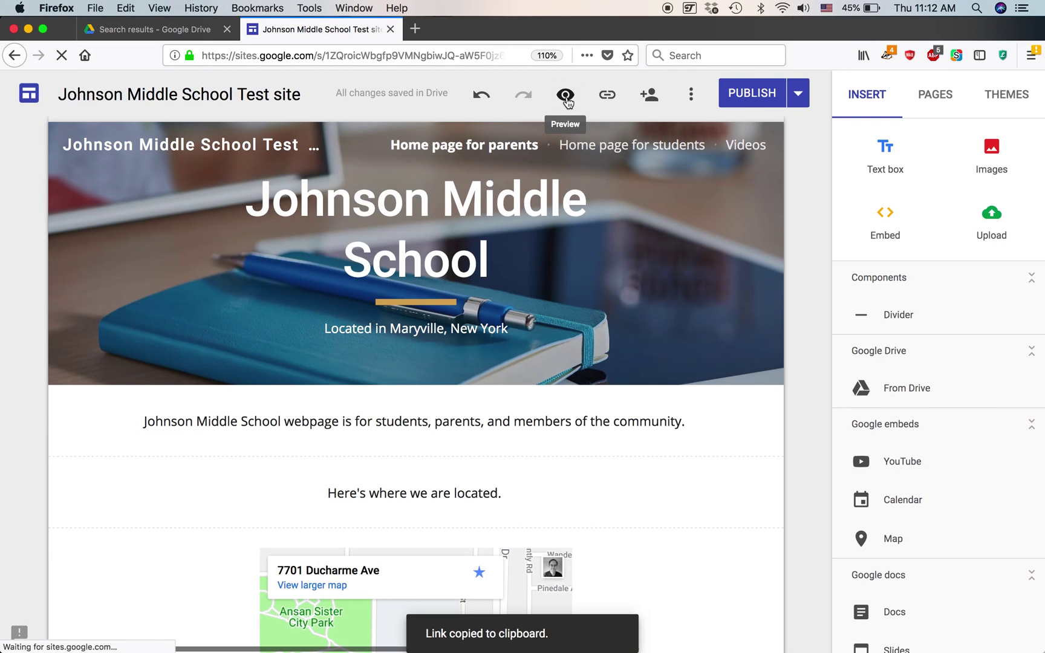
left_click(566, 99)
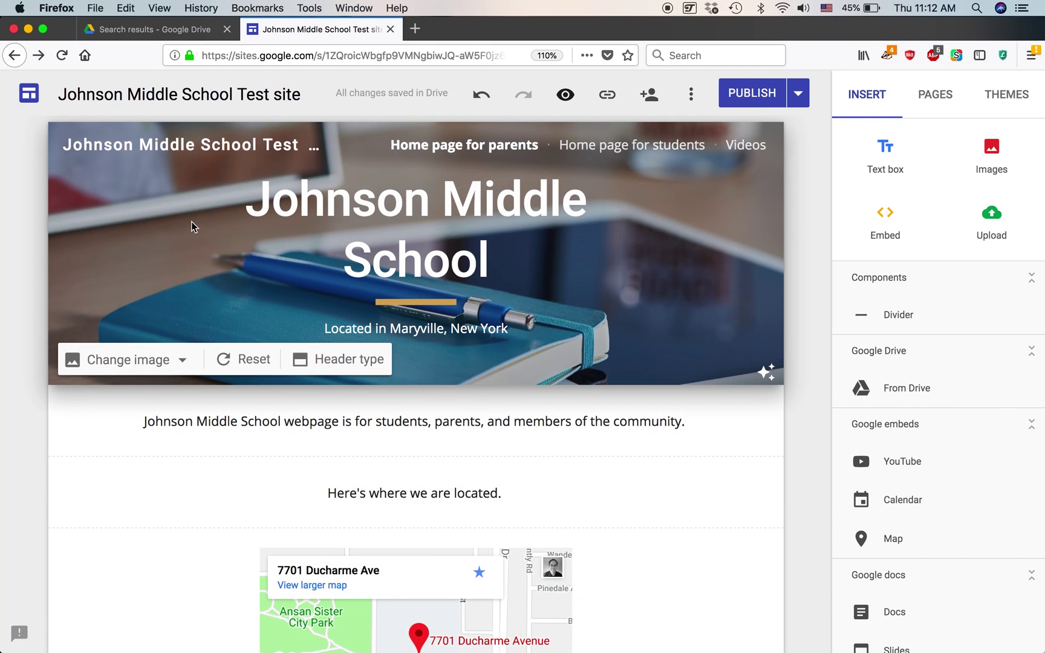
Switch the header type to Title only, publish, and preview the plain header.
left_click(365, 364)
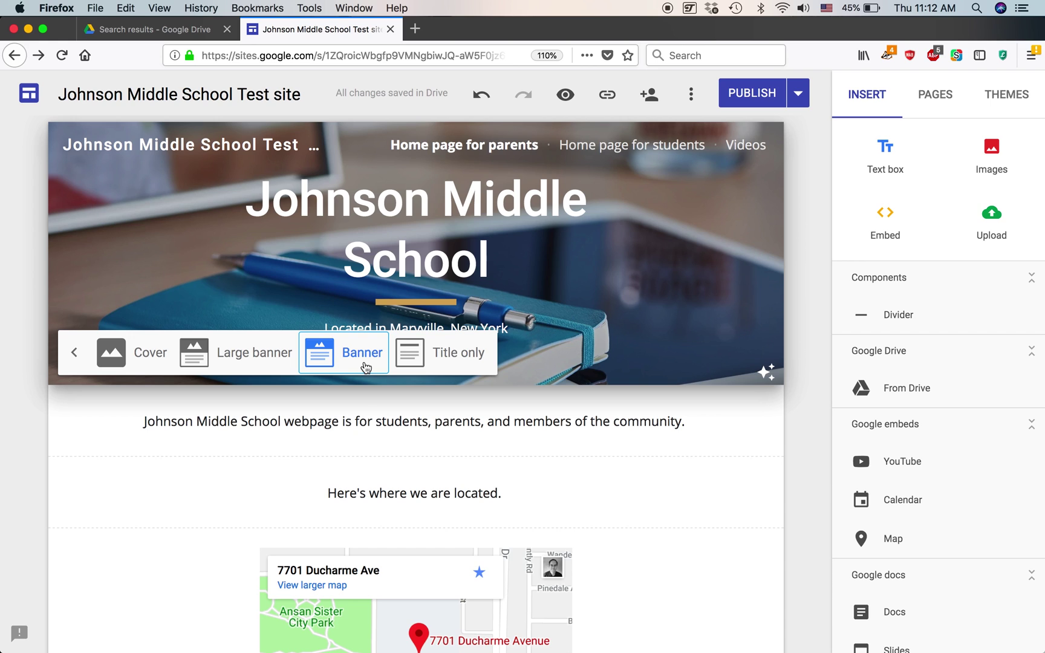
left_click(450, 359)
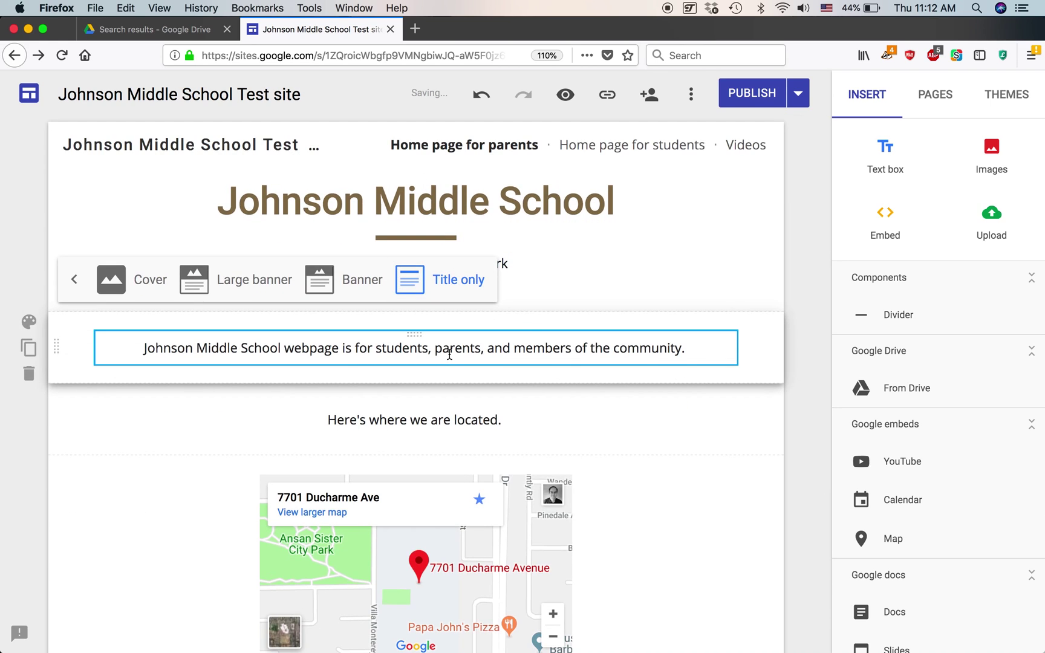
left_click(754, 94)
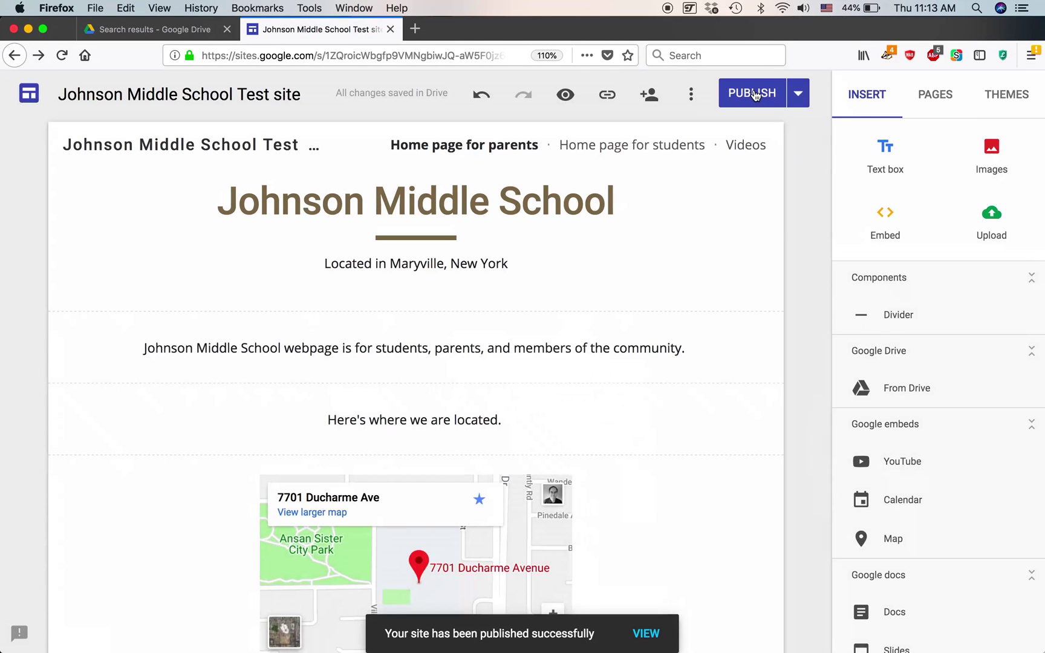
left_click(565, 95)
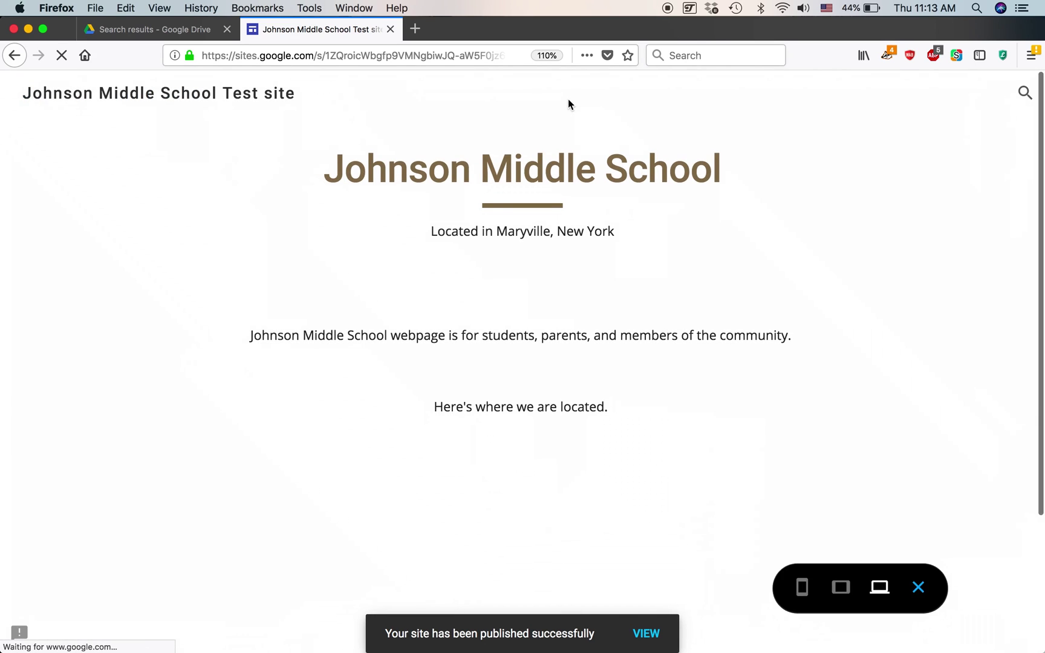
scroll(748, 292, "down", 3)
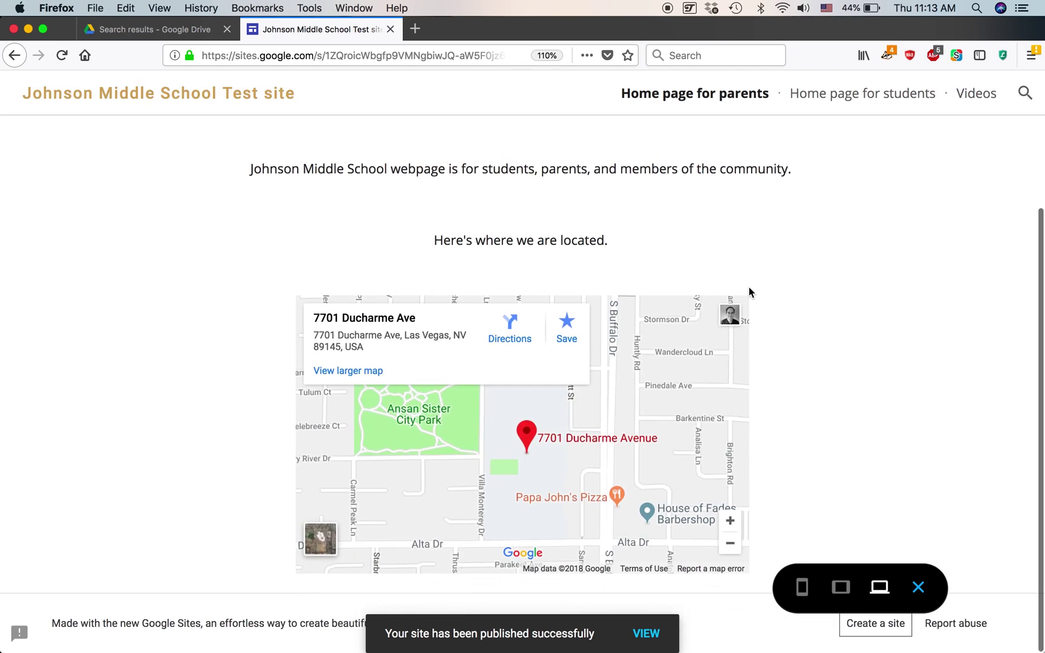
scroll(749, 288, "up", 3)
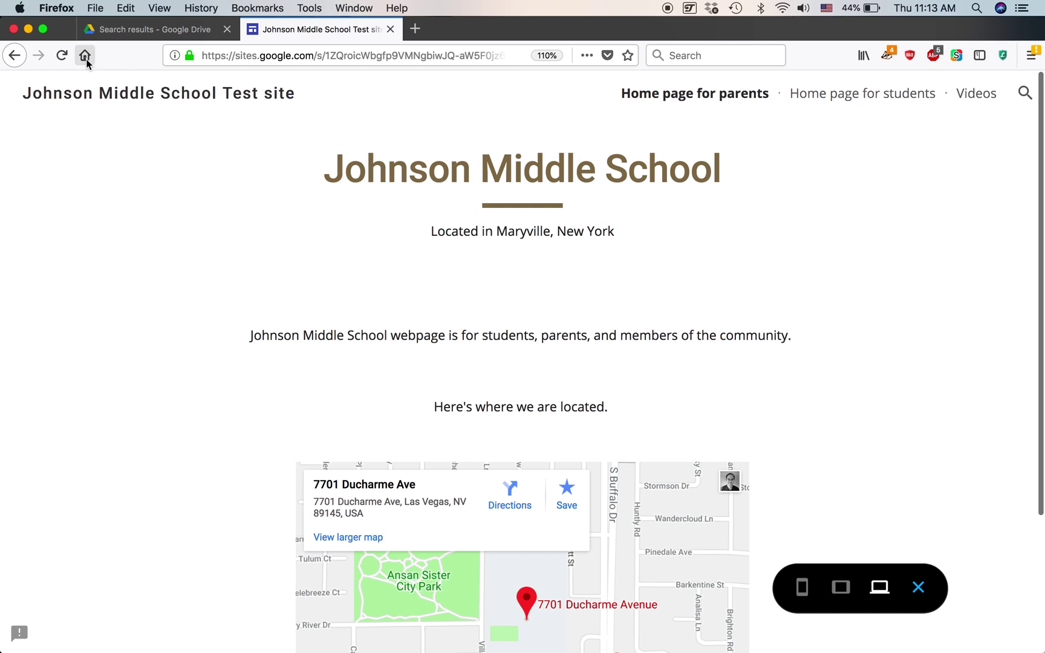
left_click(14, 55)
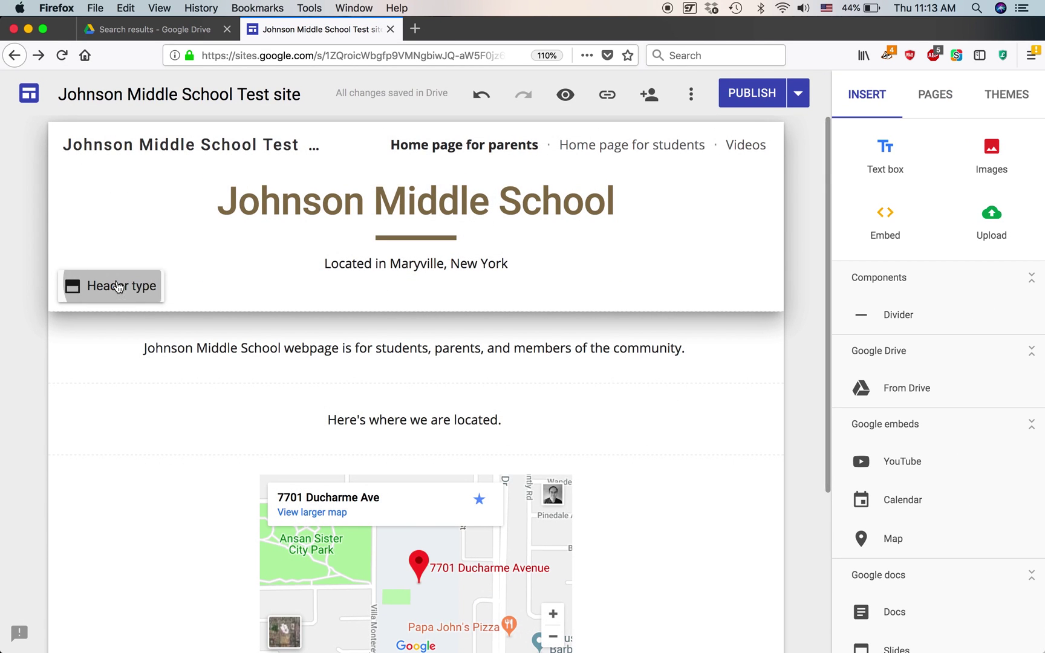
Change the header type to Banner with the notebook photo and republish the site.
left_click(119, 288)
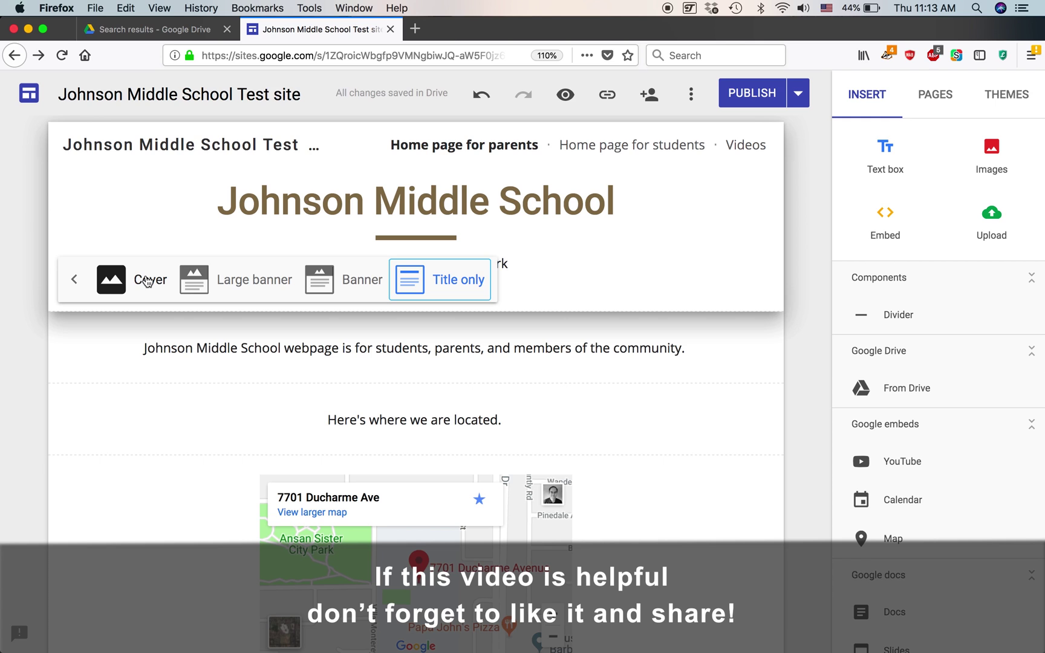
left_click(357, 282)
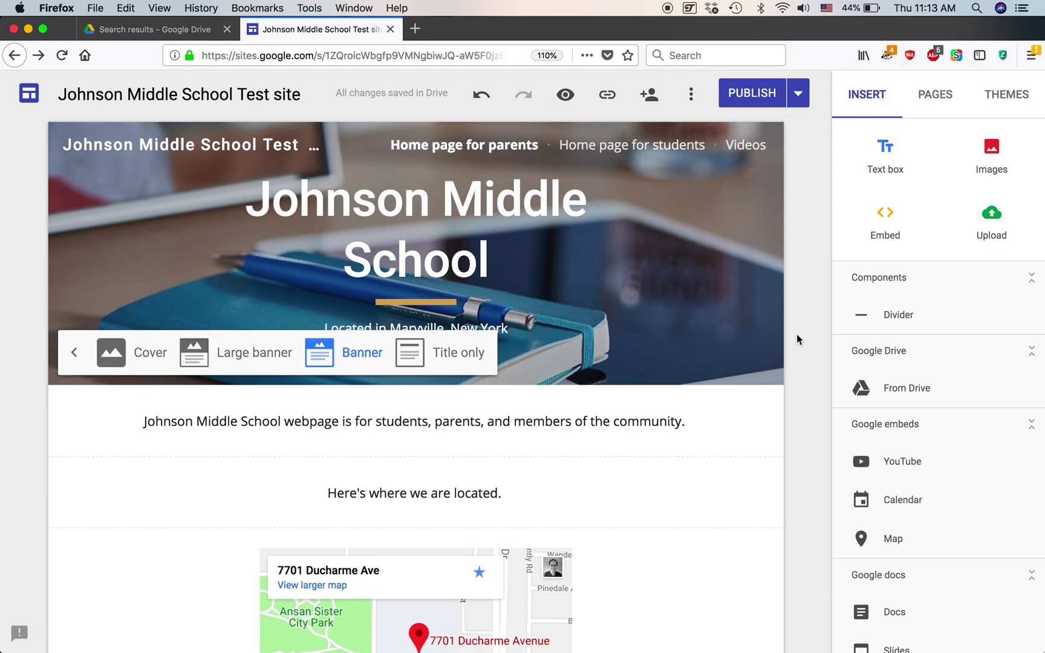
left_click(753, 92)
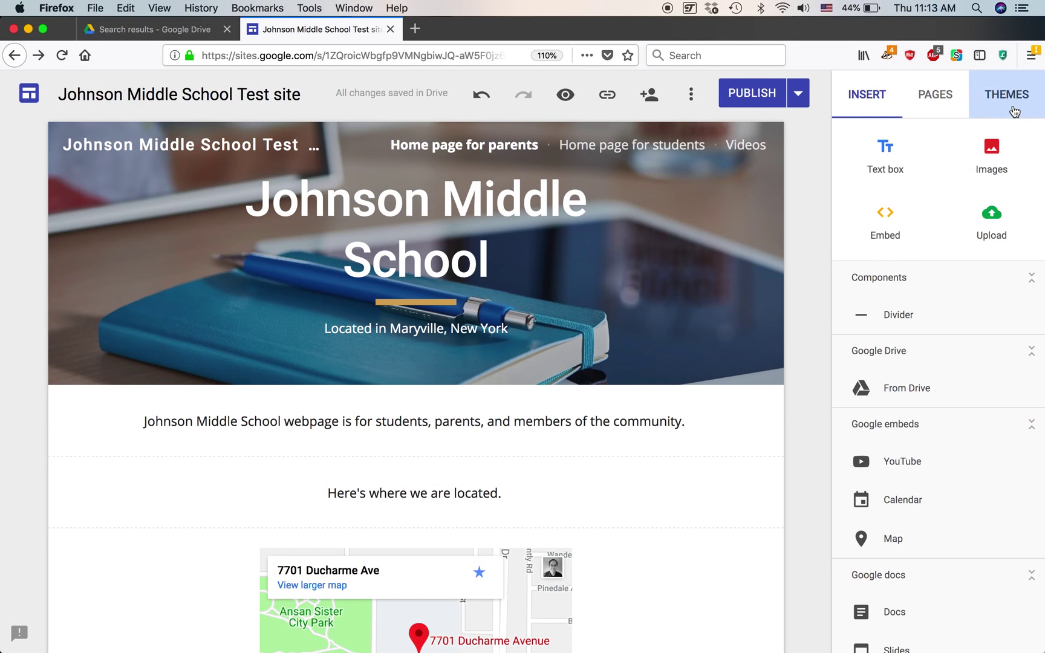
Switch the site theme to Simple and choose its green colour swatch.
left_click(1014, 112)
scroll(1019, 197, "down", 1)
scroll(1019, 196, "up", 1)
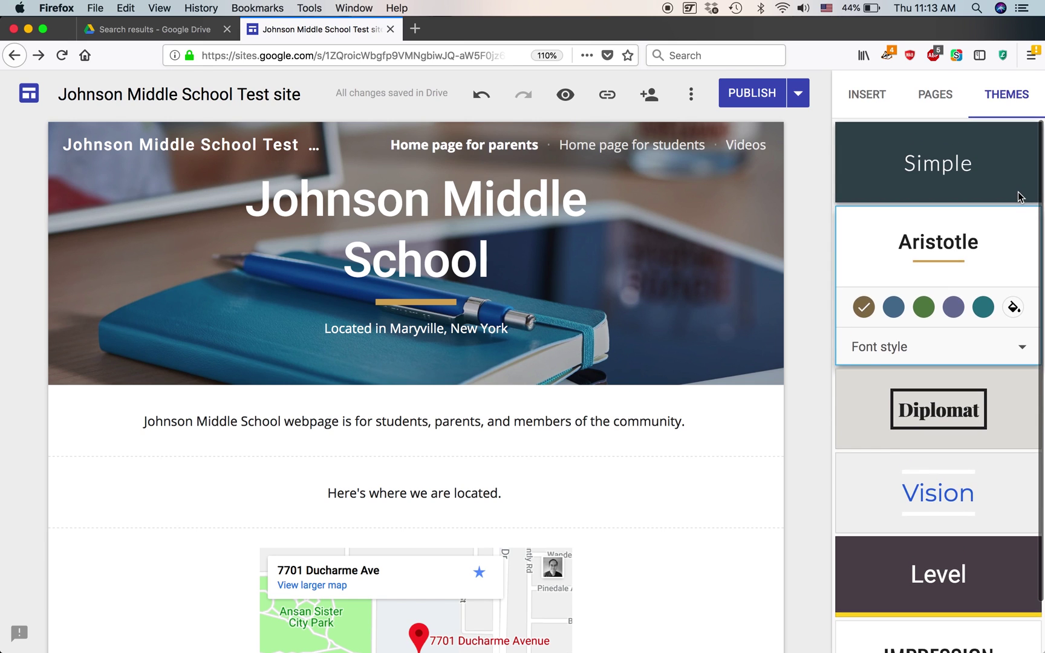
scroll(1019, 196, "down", 1)
scroll(995, 203, "up", 1)
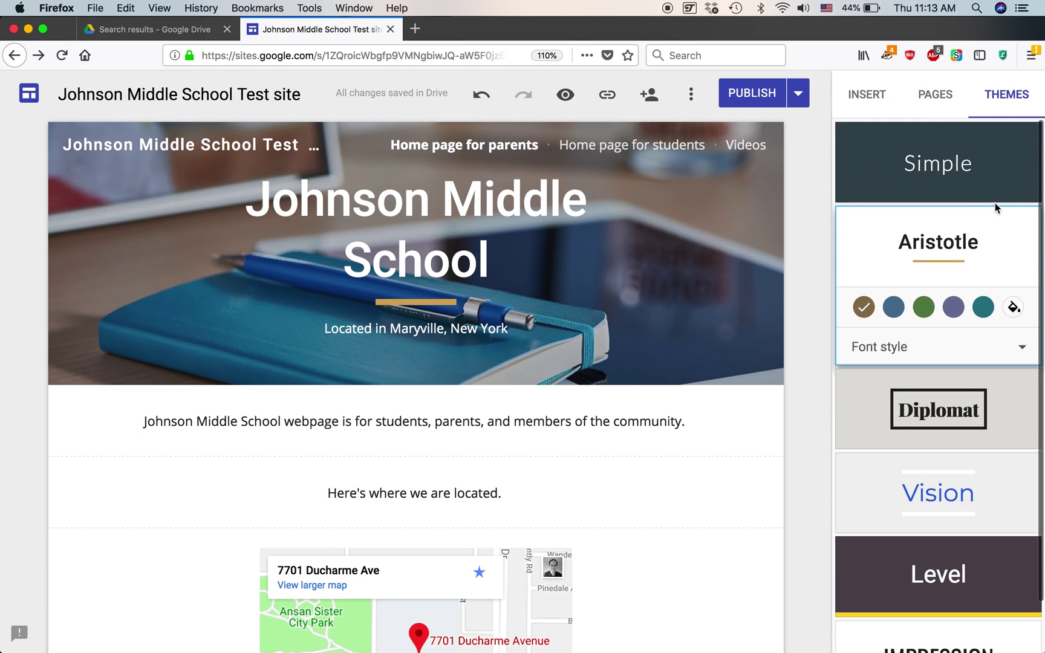
left_click(956, 175)
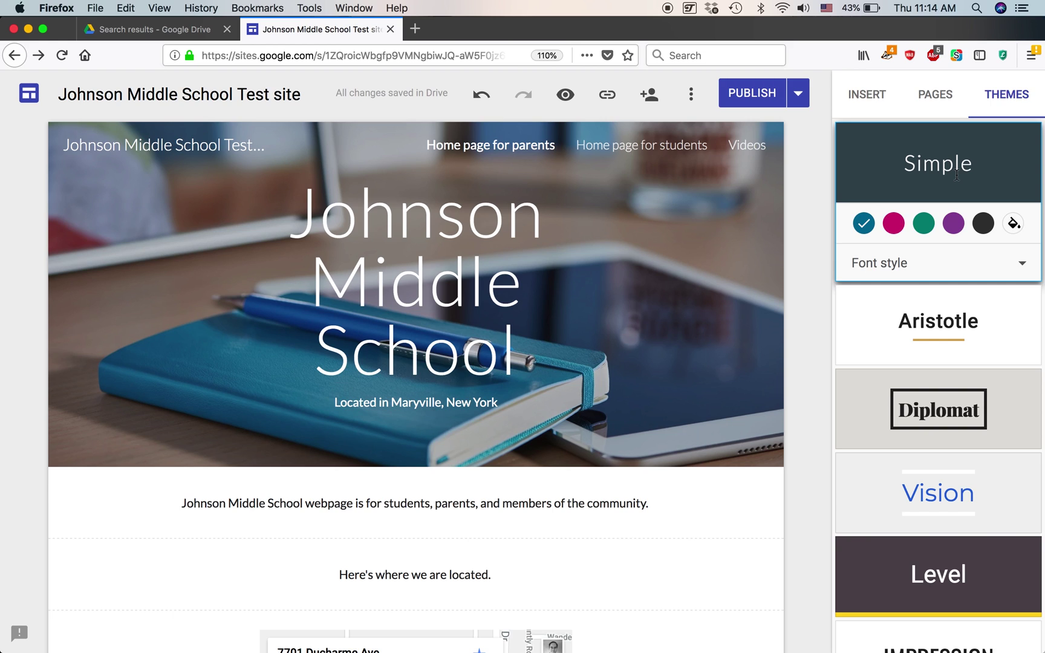
left_click(924, 225)
mouse_move(724, 303)
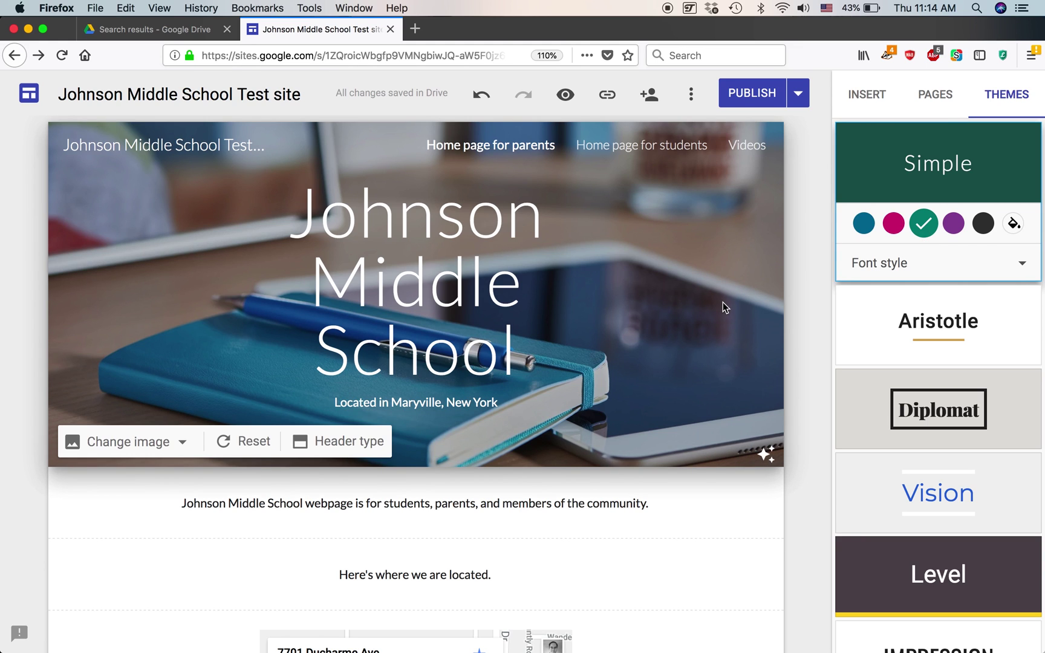
Set the purple patterned gallery image as the header background behind the title.
left_click(182, 444)
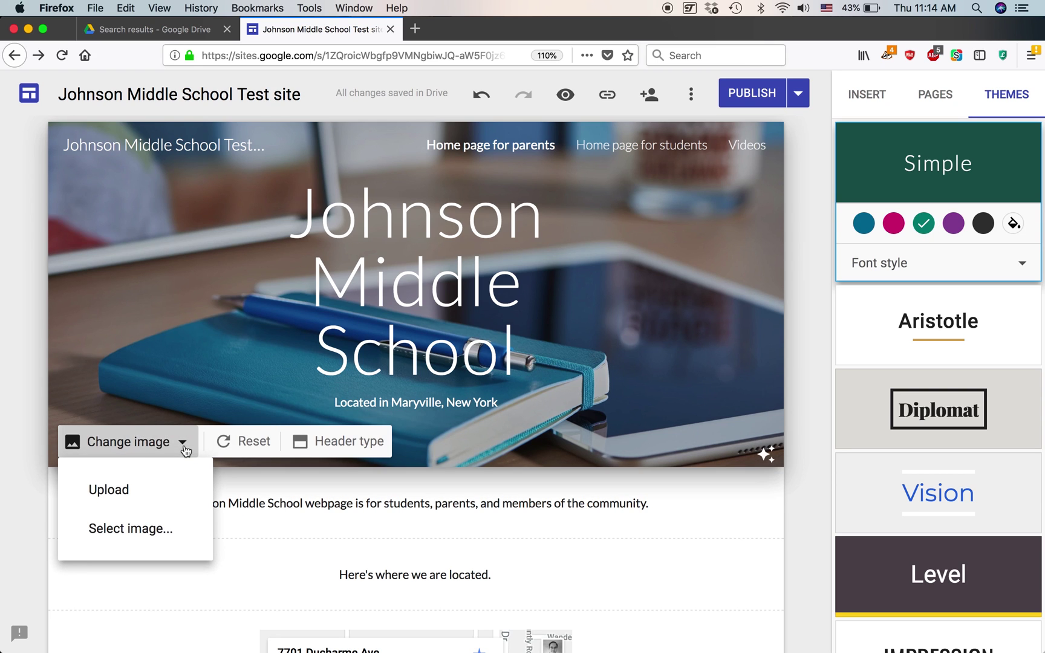
left_click(159, 529)
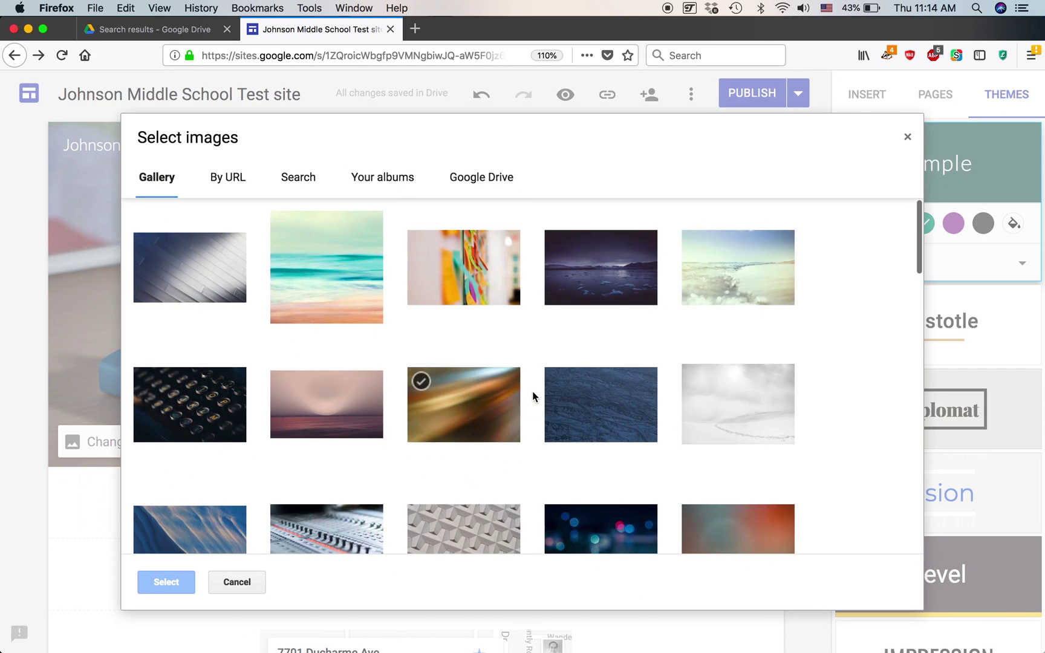
scroll(532, 391, "down", 3)
scroll(532, 397, "down", 5)
scroll(532, 397, "up", 2)
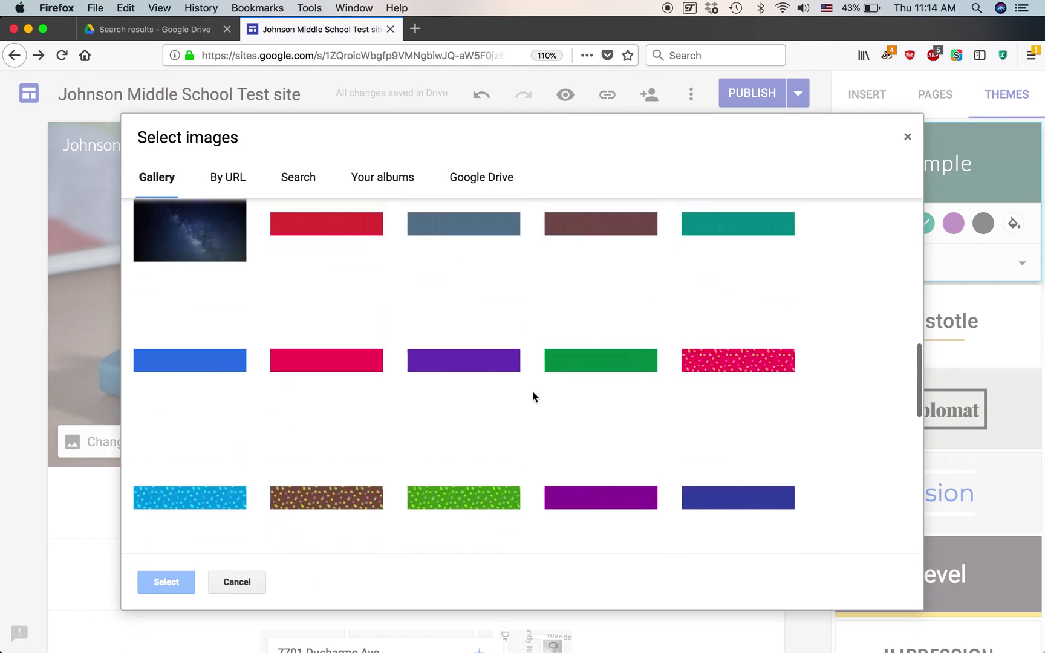
scroll(533, 393, "down", 8)
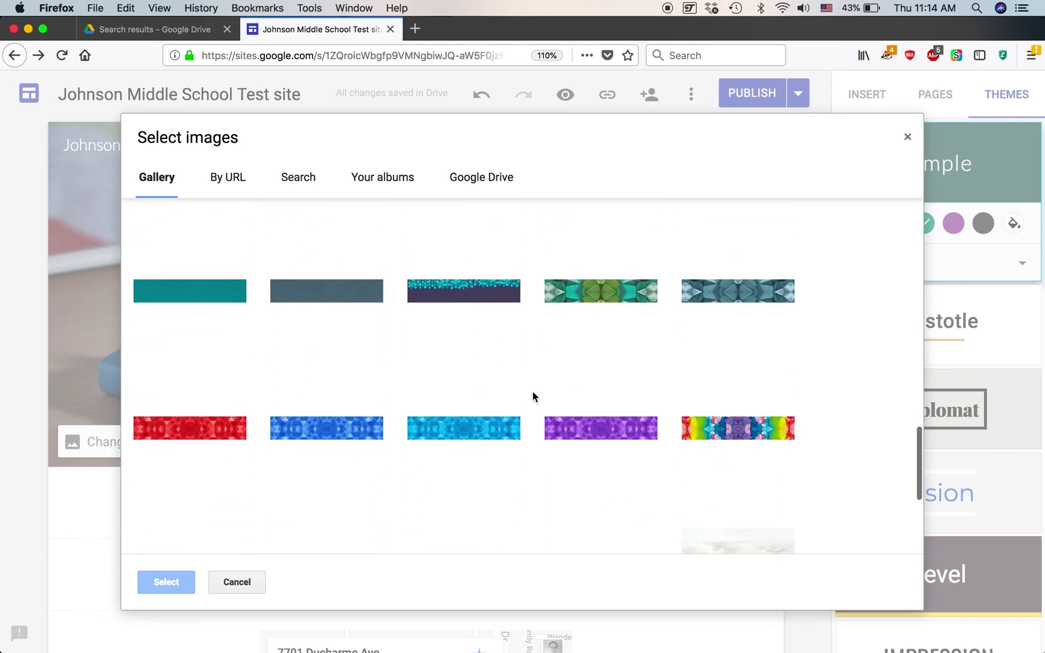
scroll(533, 391, "up", 4)
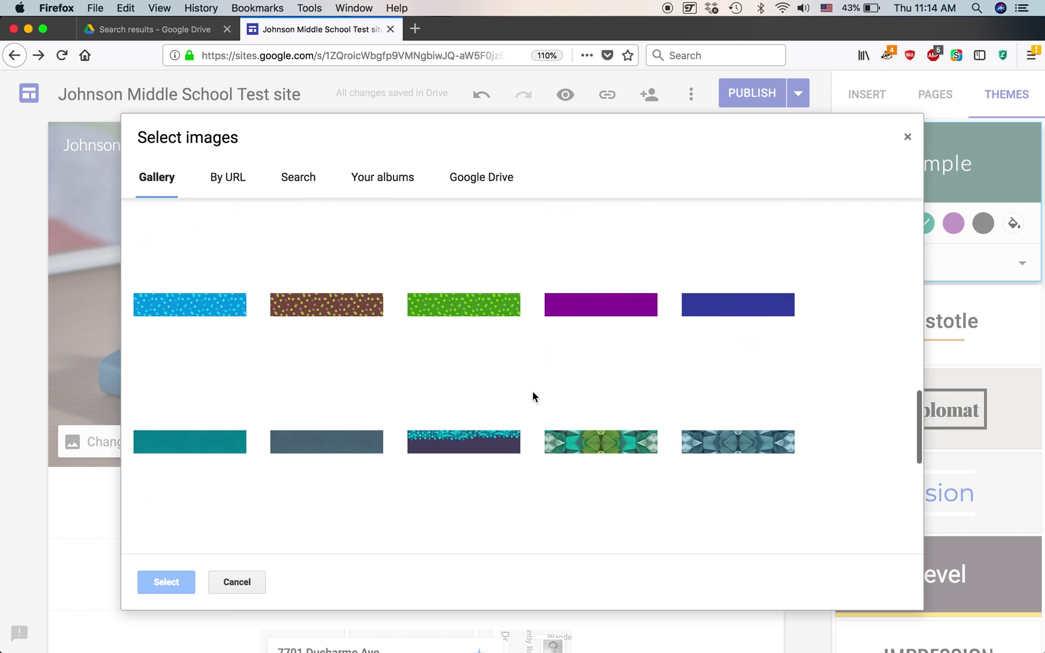
left_click(594, 306)
left_click(183, 585)
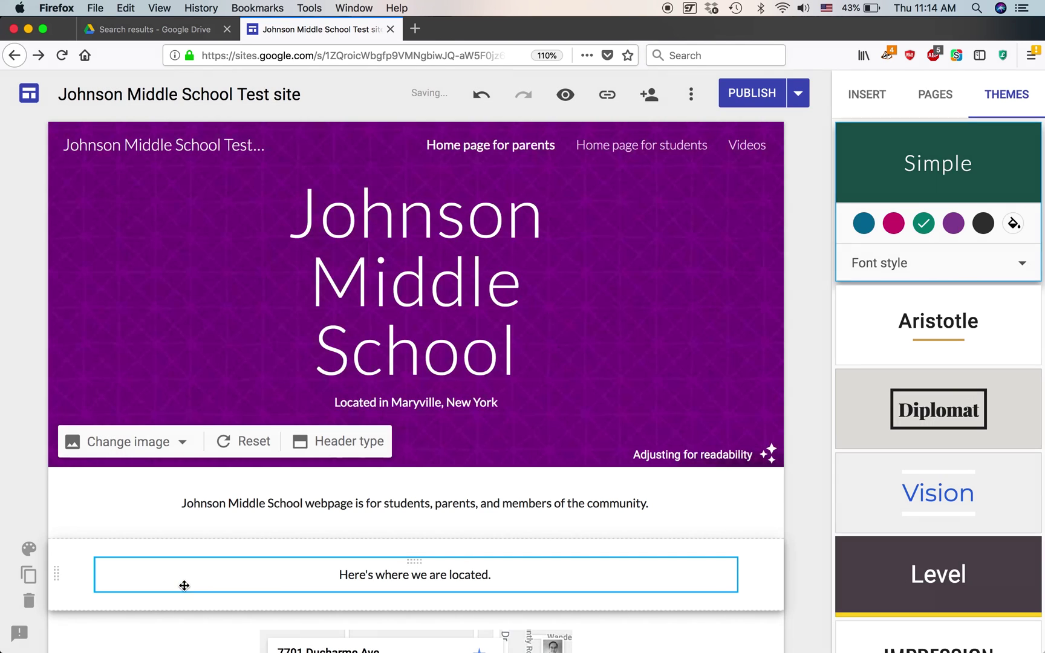
Change the Simple theme's font style to Heavy and republish the site.
left_click(1025, 269)
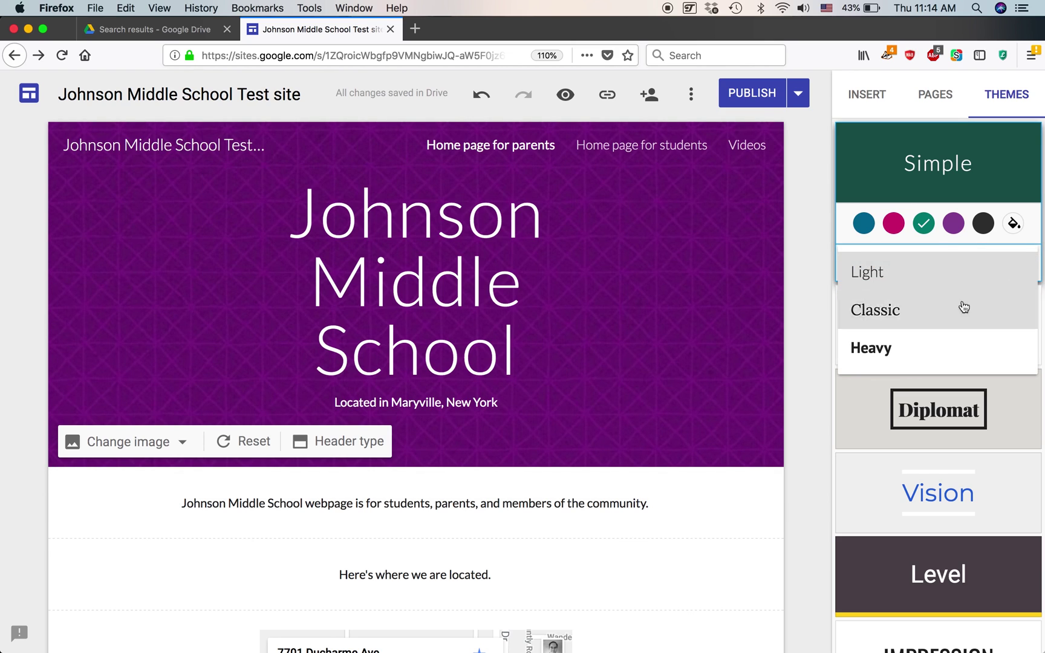
left_click(934, 347)
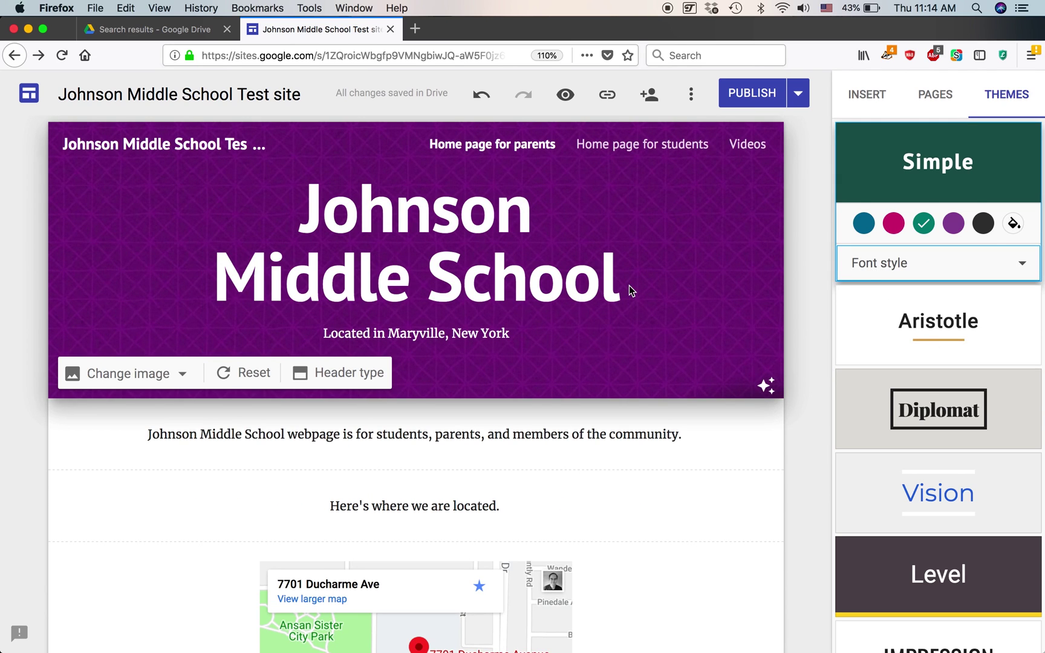
left_click(754, 95)
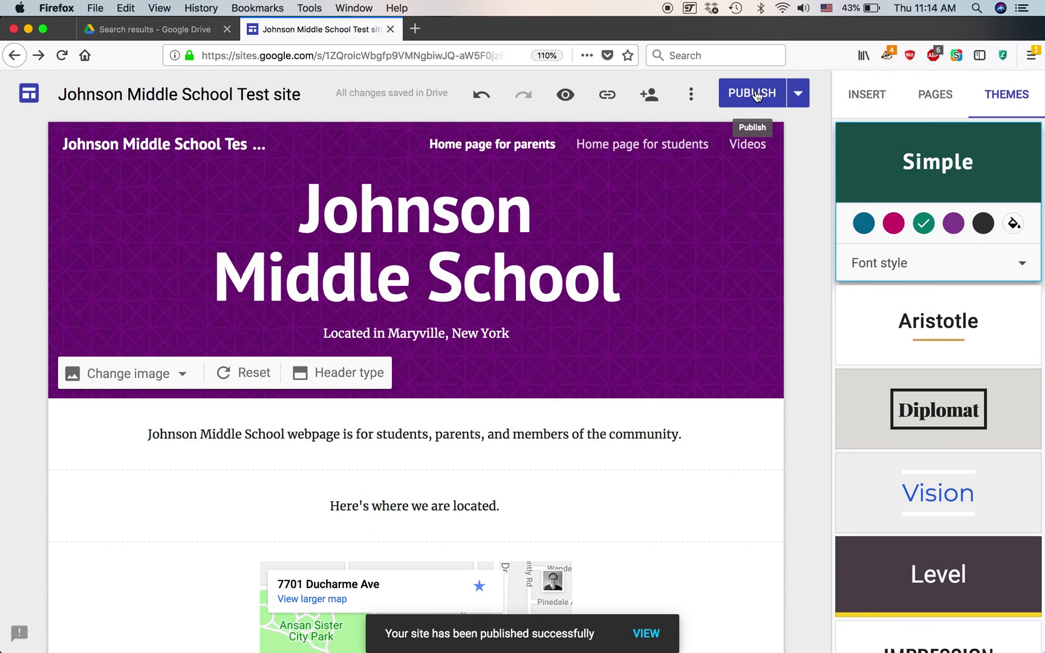
Switch to the Aristotle theme with the Classic font style and publish.
left_click(953, 329)
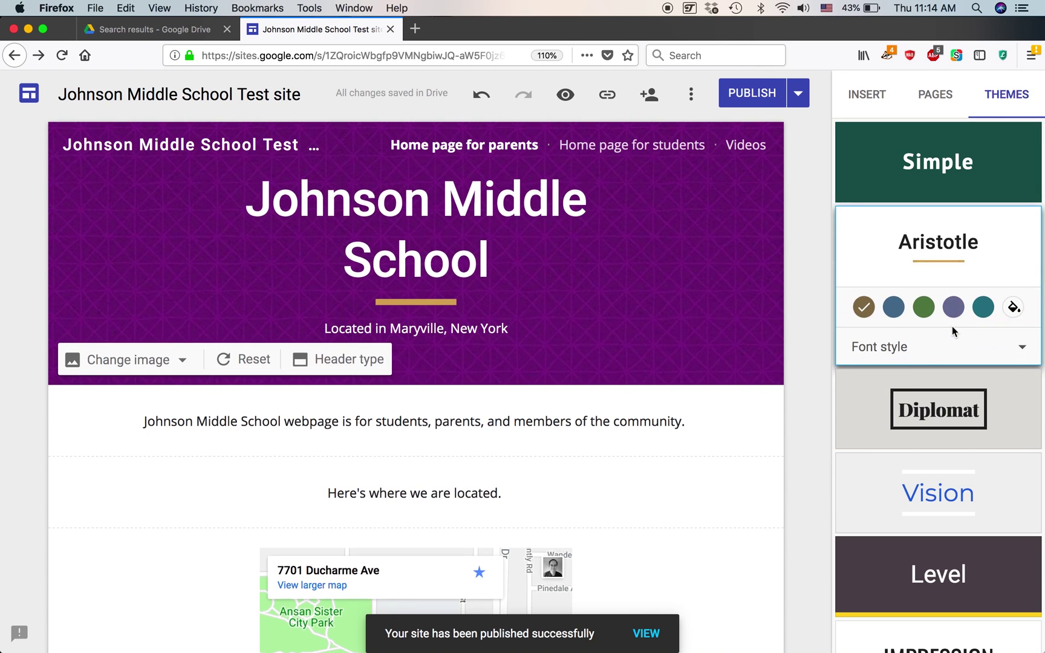
left_click(1022, 349)
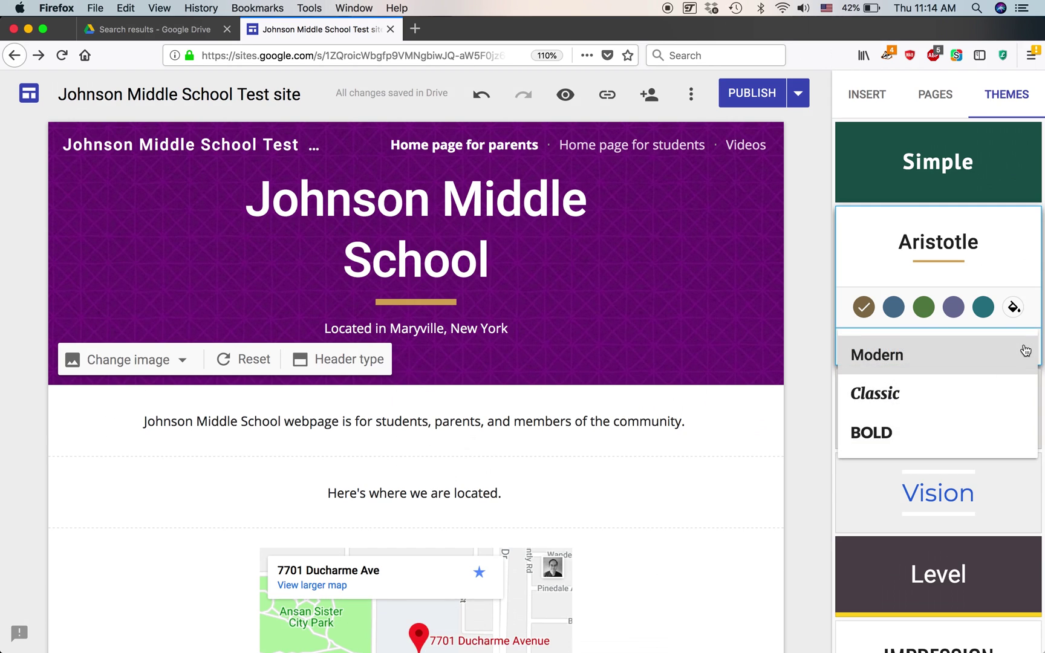
left_click(925, 399)
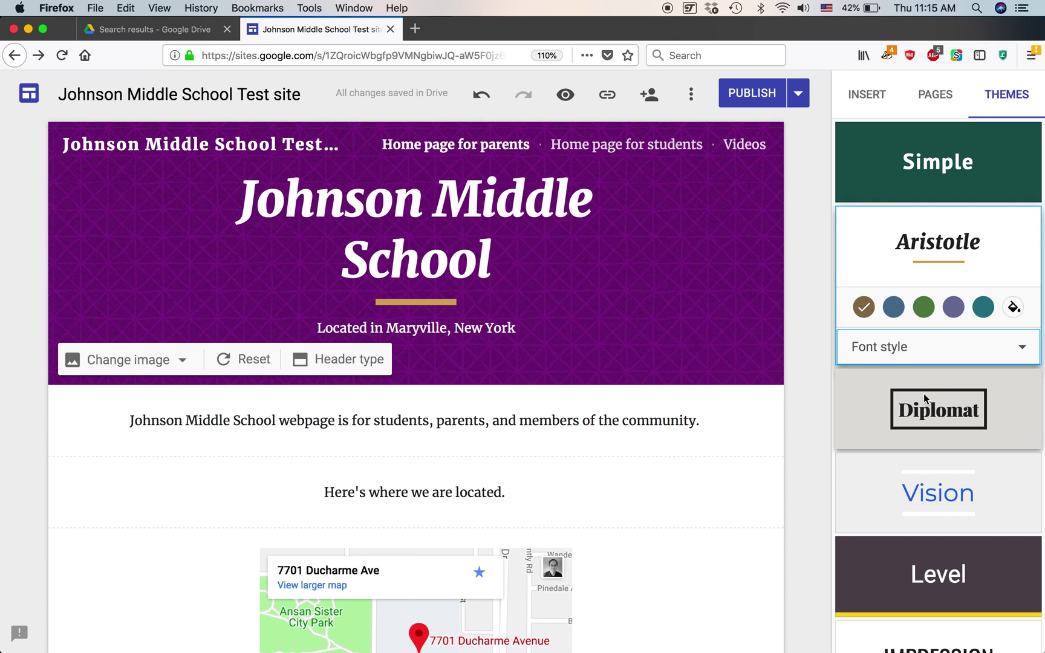
left_click(756, 95)
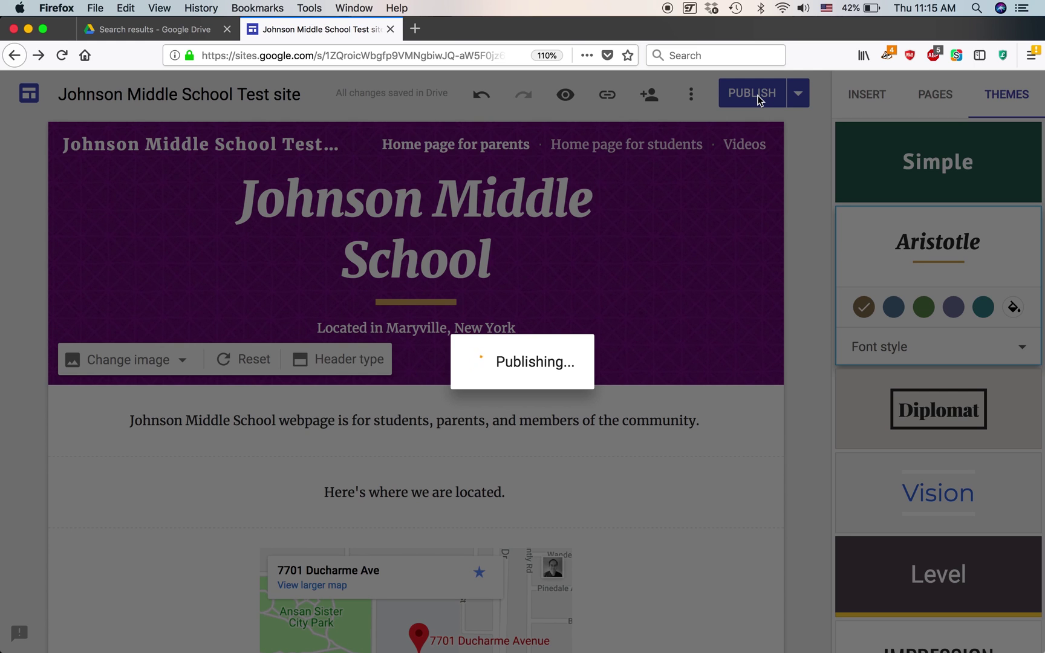
Switch to Safari to view the live Johnson Middle School students' page.
key("super+Tab")
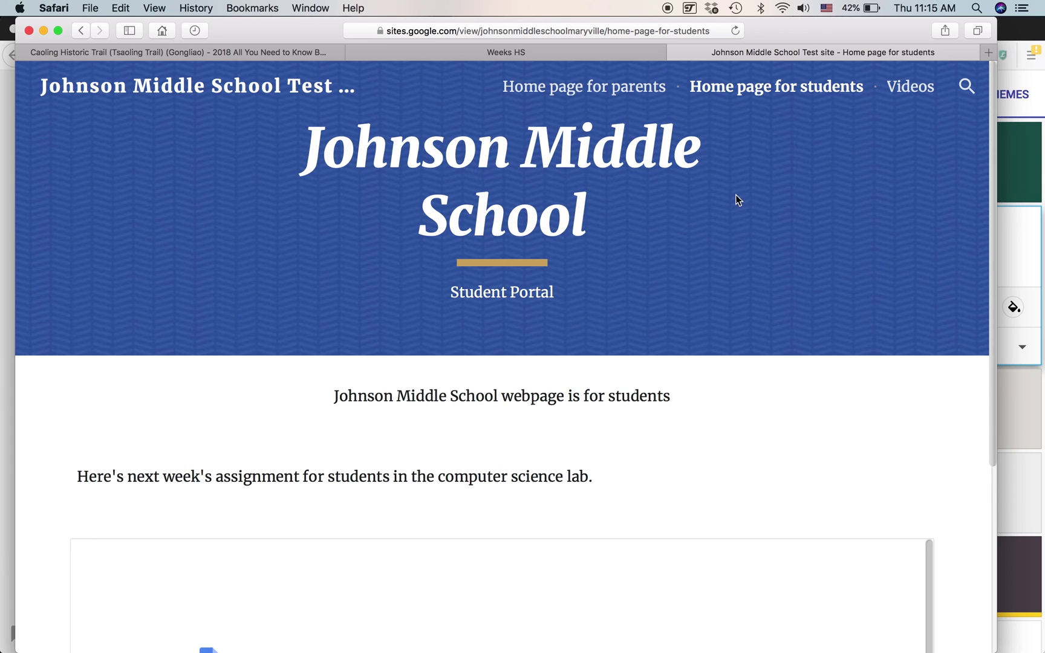
Reload the live students' page, reopen its address in a fresh tab, then return to Firefox.
left_click(735, 30)
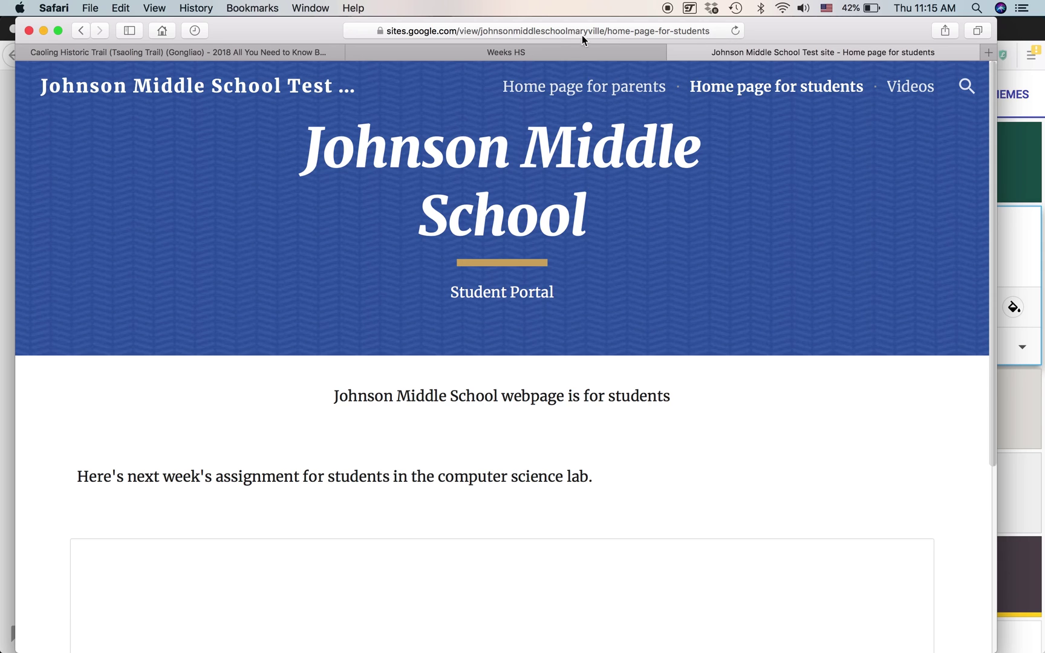
left_click(549, 32)
key("super+c")
key("super+w")
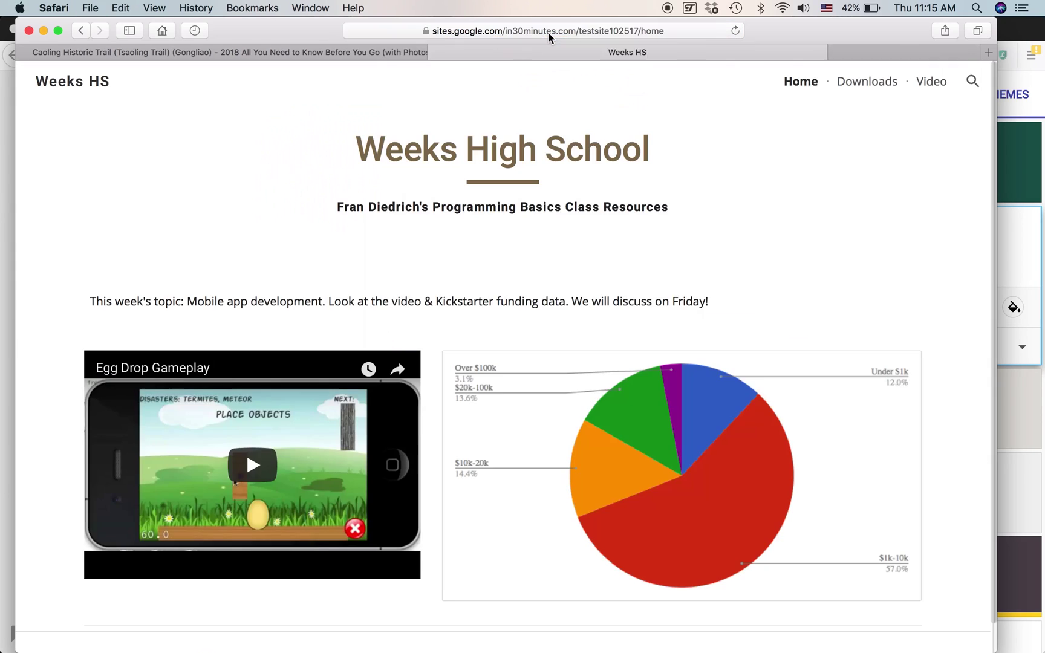
key("super+t")
key("super+v")
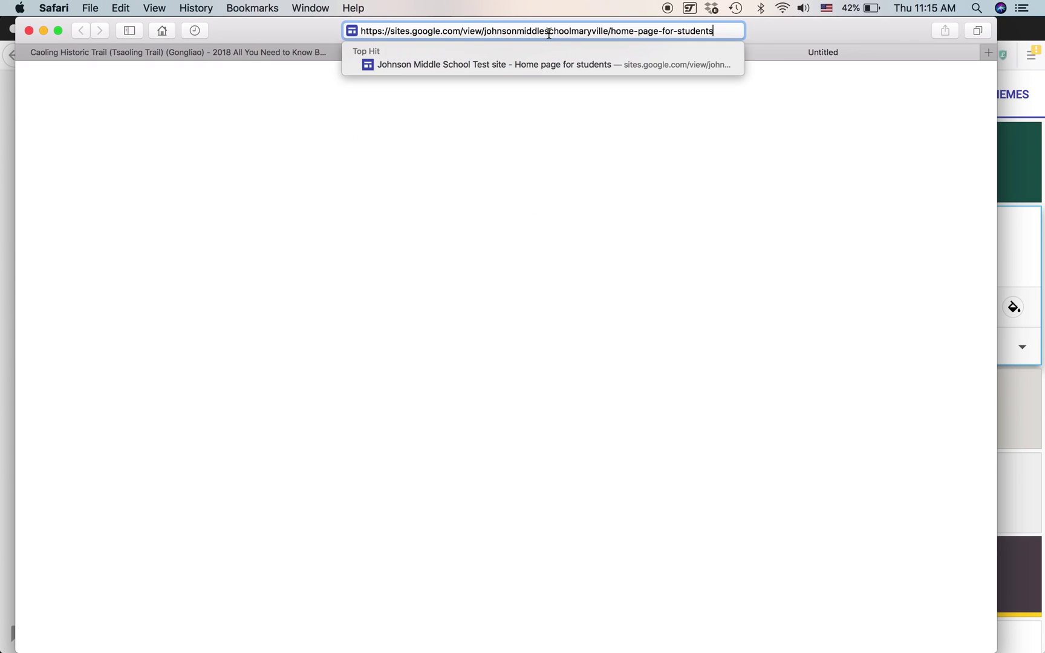
key("Return")
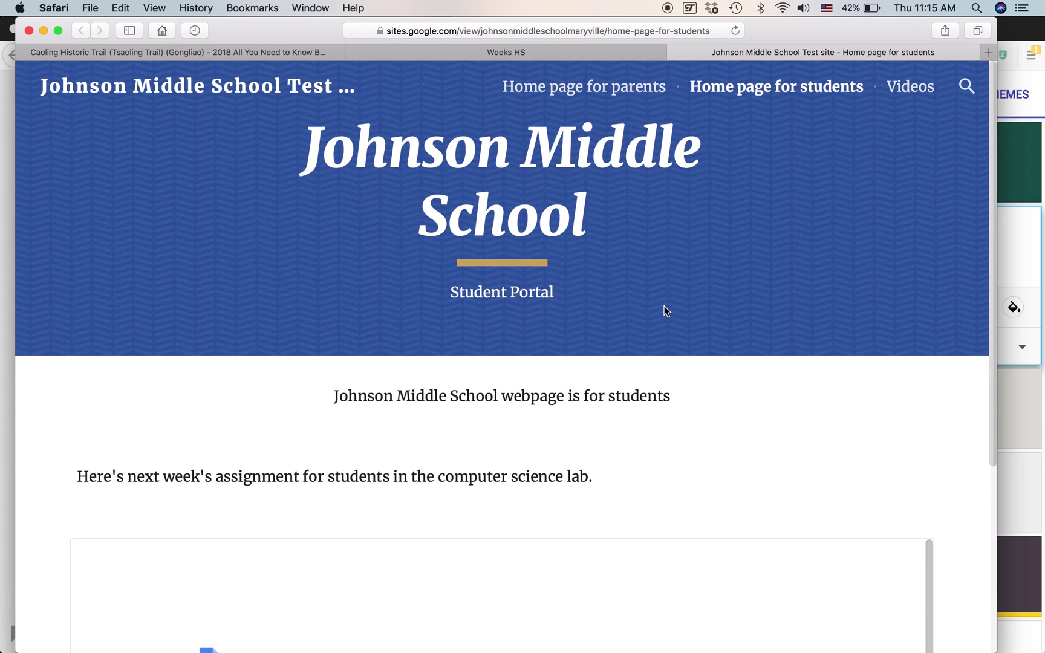
key("super+Tab")
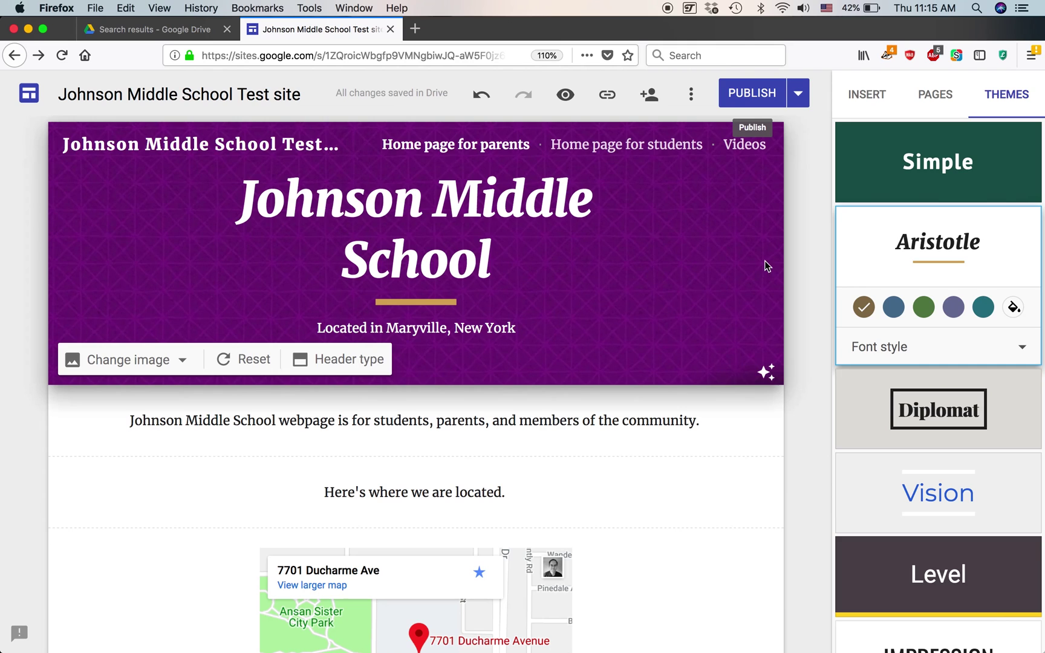
Change the intro paragraph about students, parents and community members from Normal text to Subheading.
scroll(805, 297, "down", 3)
scroll(805, 296, "up", 3)
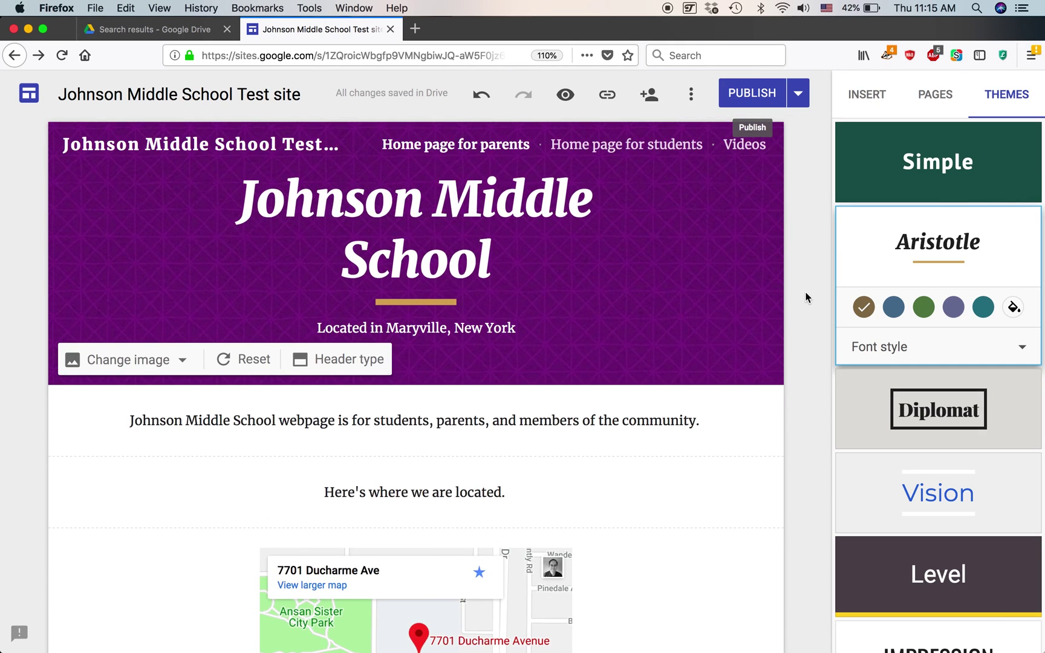
left_click(459, 421)
triple_click(460, 420)
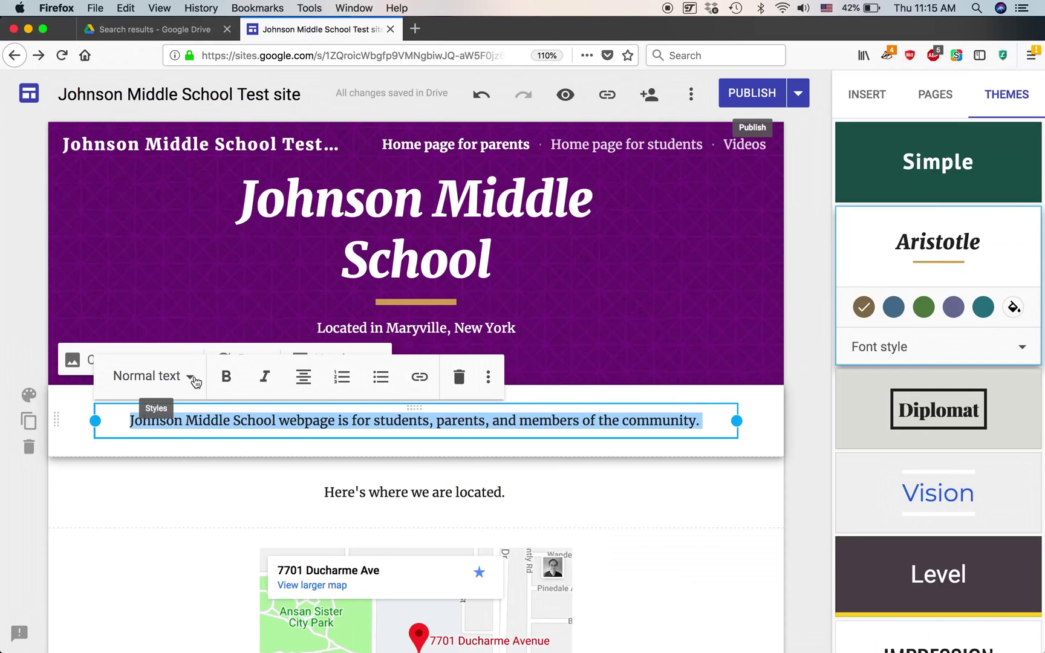
left_click(193, 378)
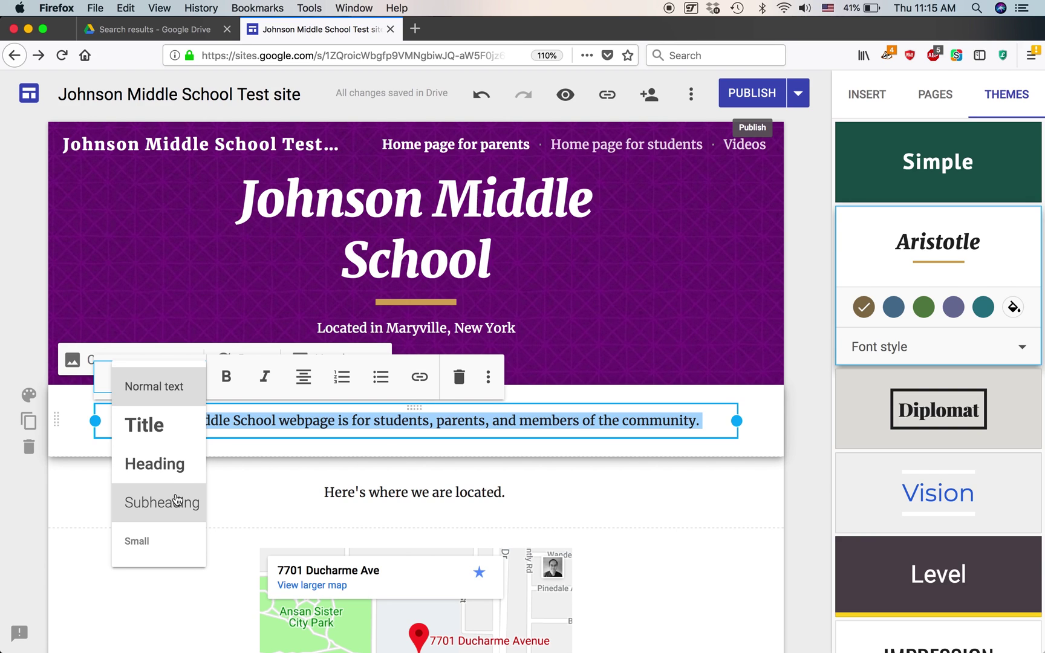
left_click(176, 500)
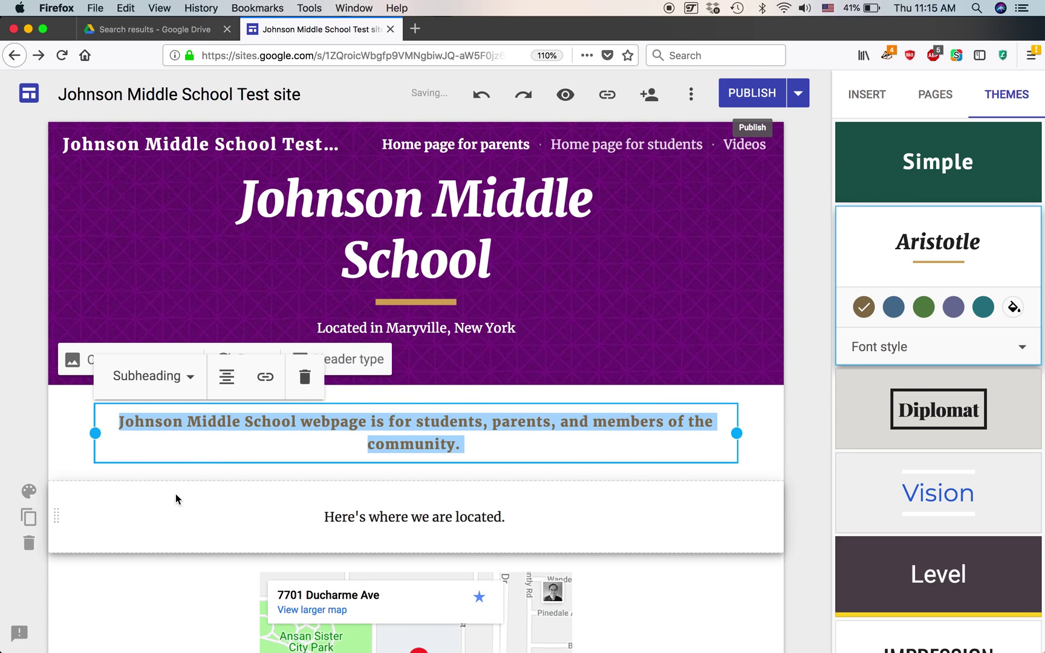
left_click(188, 592)
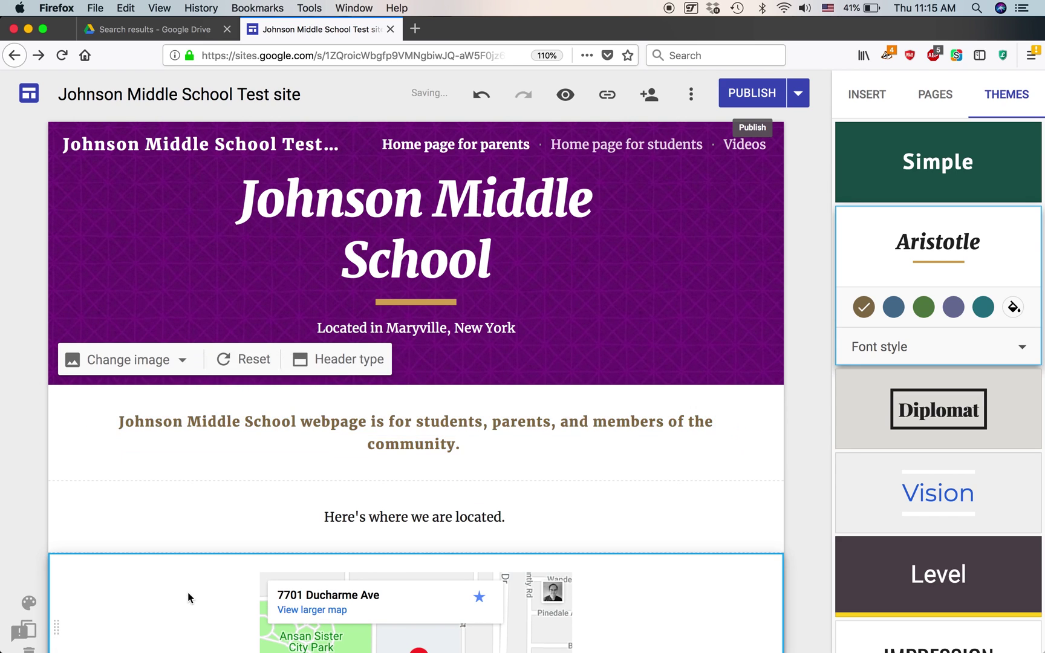
Reselect the restyled intro subheading to check it, then deselect it.
left_click(320, 431)
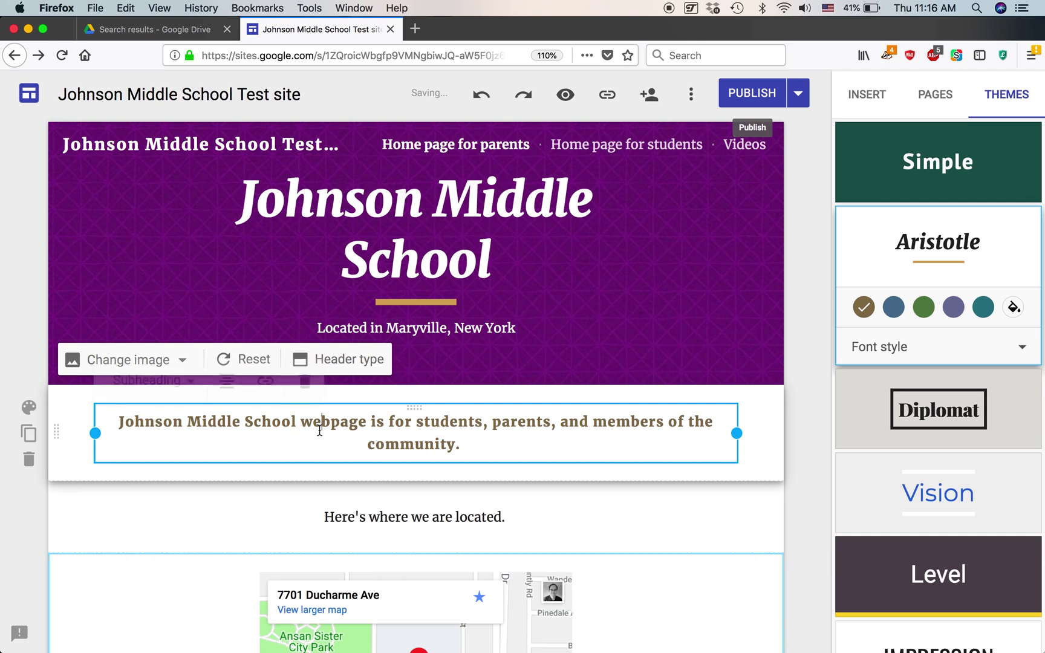
triple_click(320, 431)
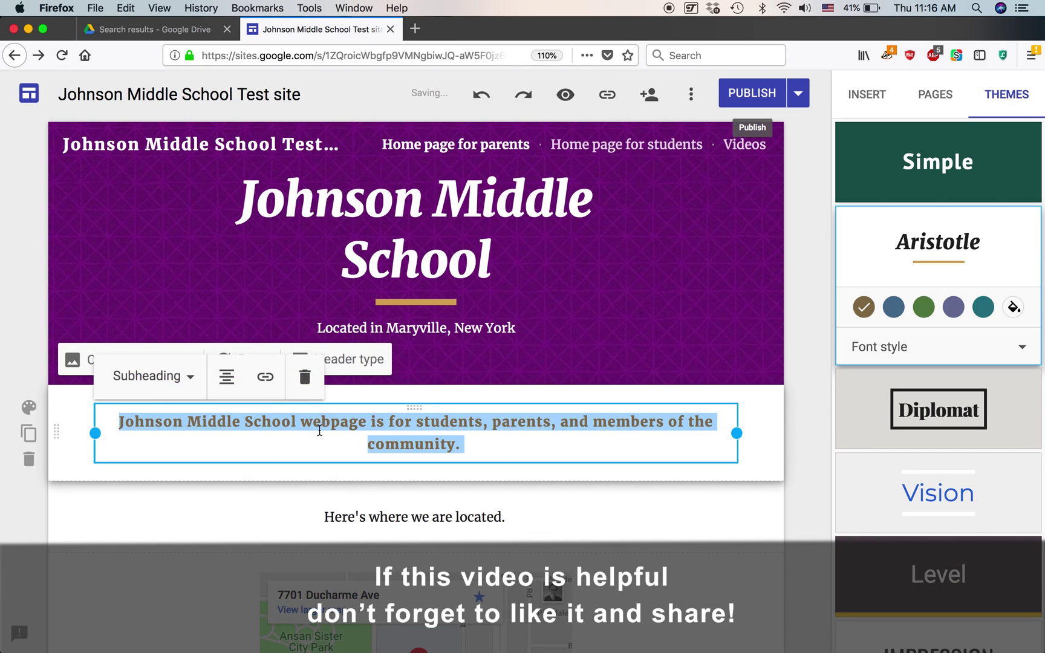
left_click(811, 522)
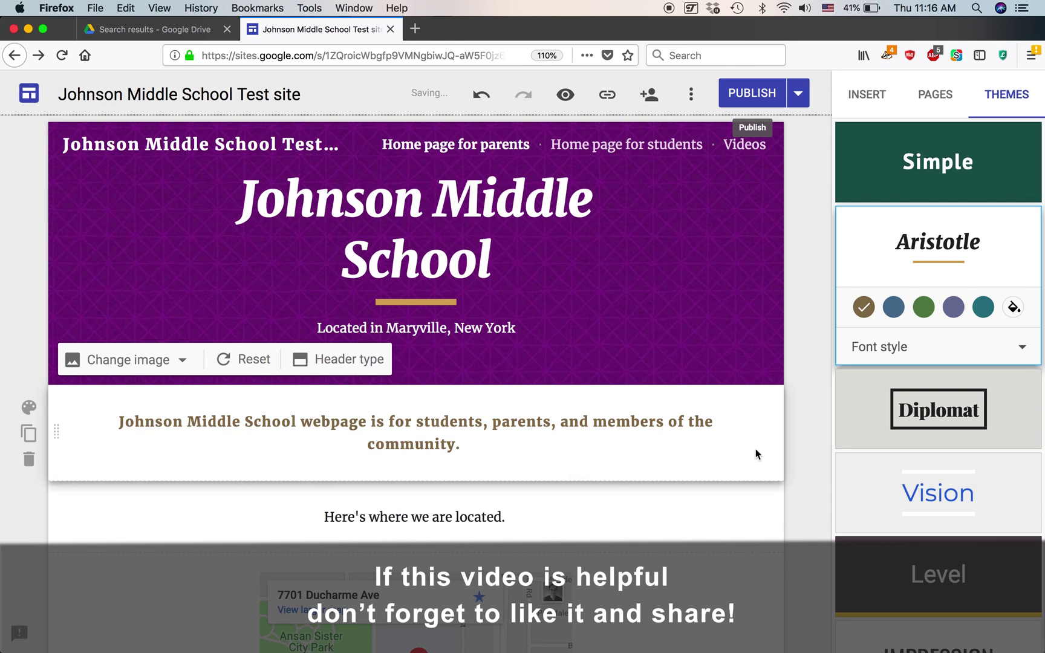
scroll(756, 453, "down", 5)
scroll(755, 449, "up", 5)
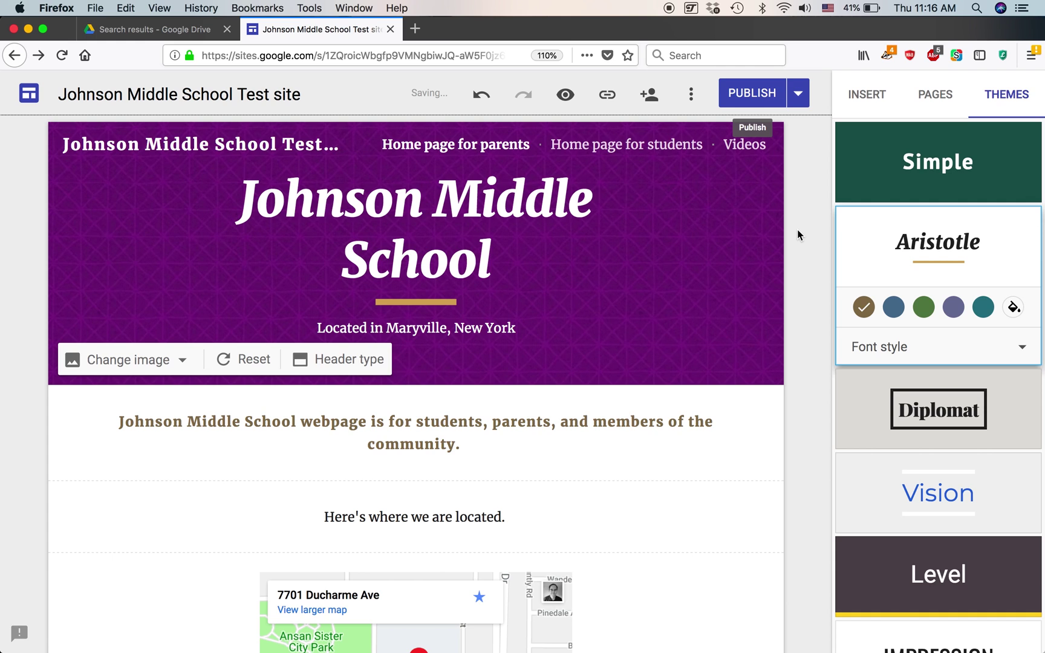
key("super+Tab")
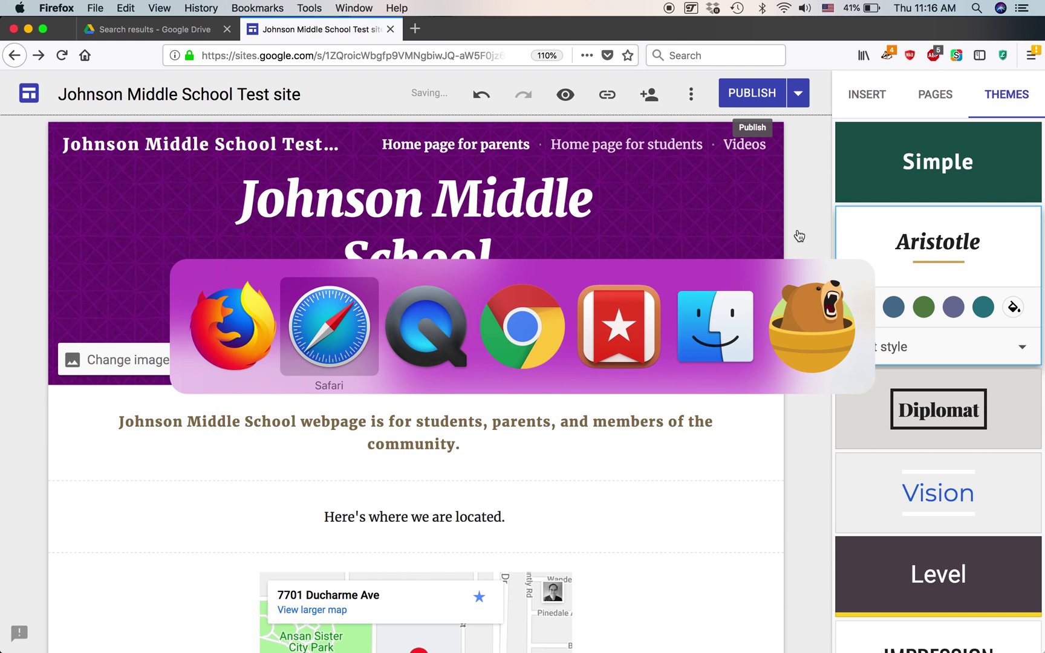
Bring Chrome forward to show googledrive.in30minutes.com.
key("super+Tab")
key("super+Tab")
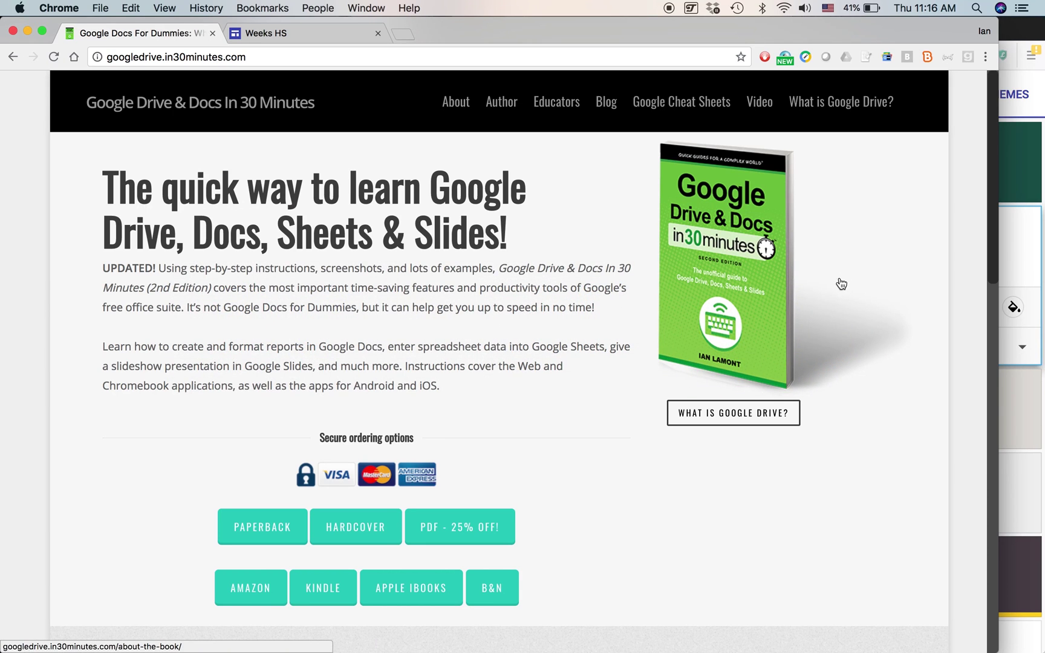